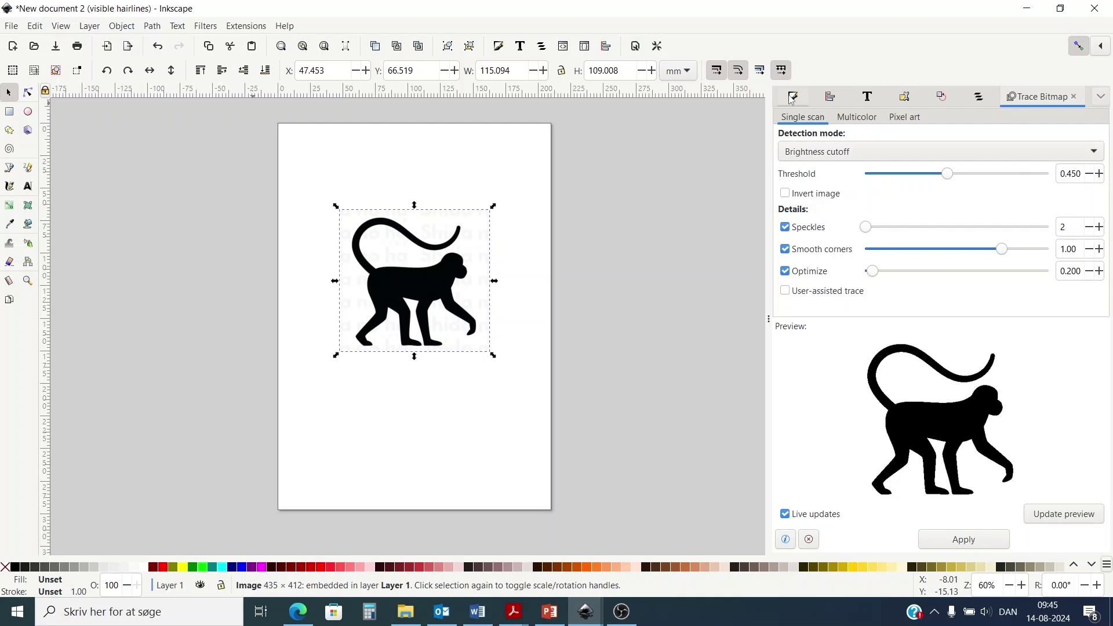
# Replace the monkey image with a freshly pasted copy positioned at about X 58.6 mm, Y 60.3 mm on the page
pyautogui.click(795, 98)
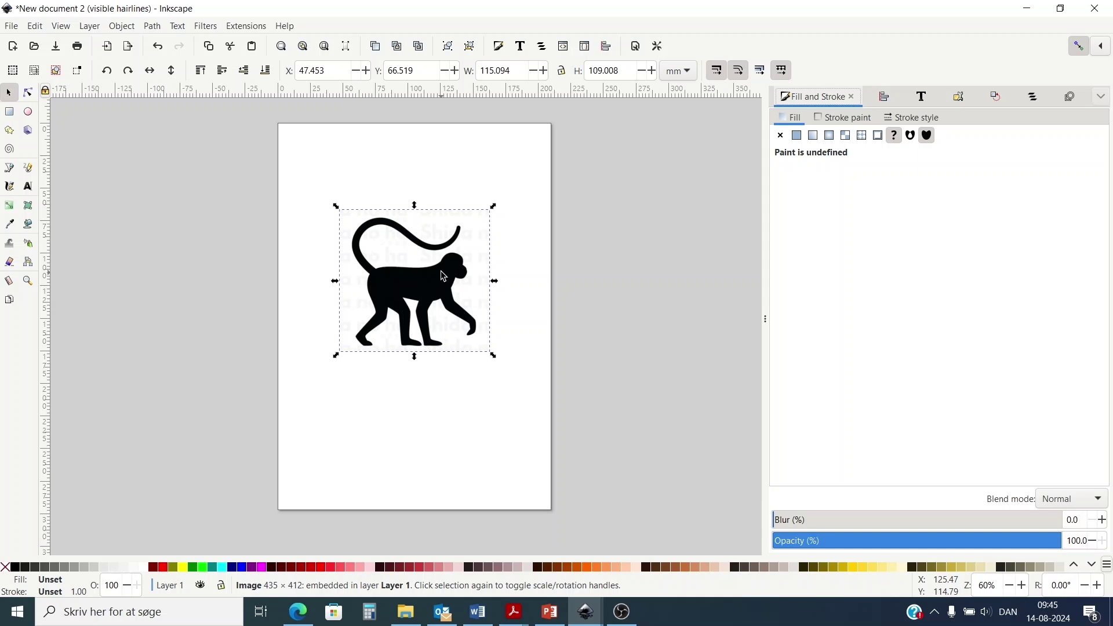
pyautogui.press('Delete')
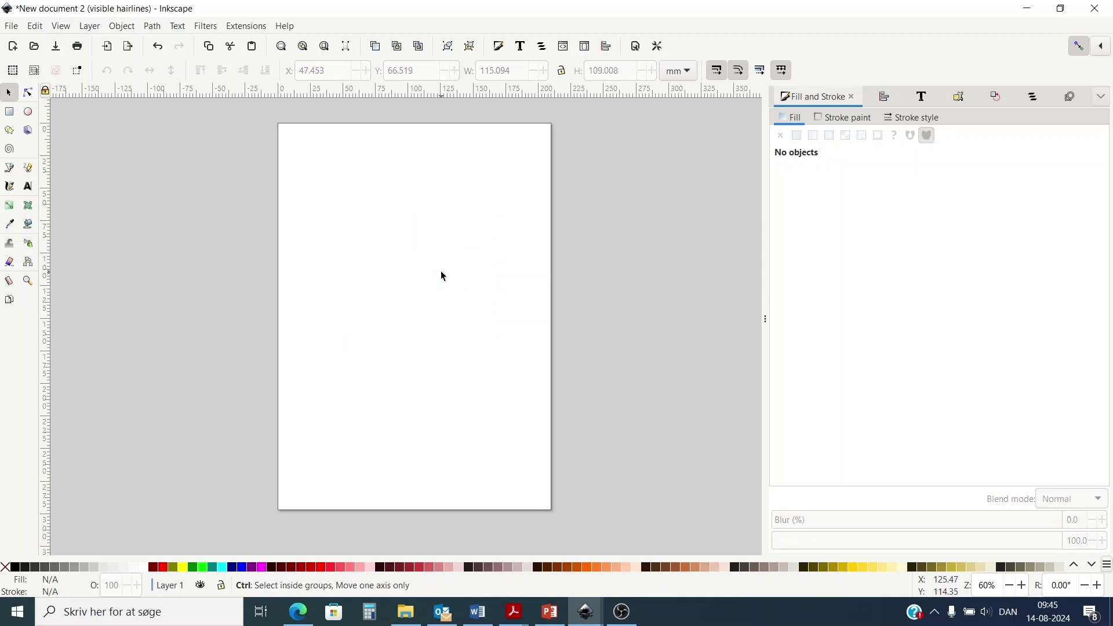
pyautogui.hotkey('ctrl', 'v')
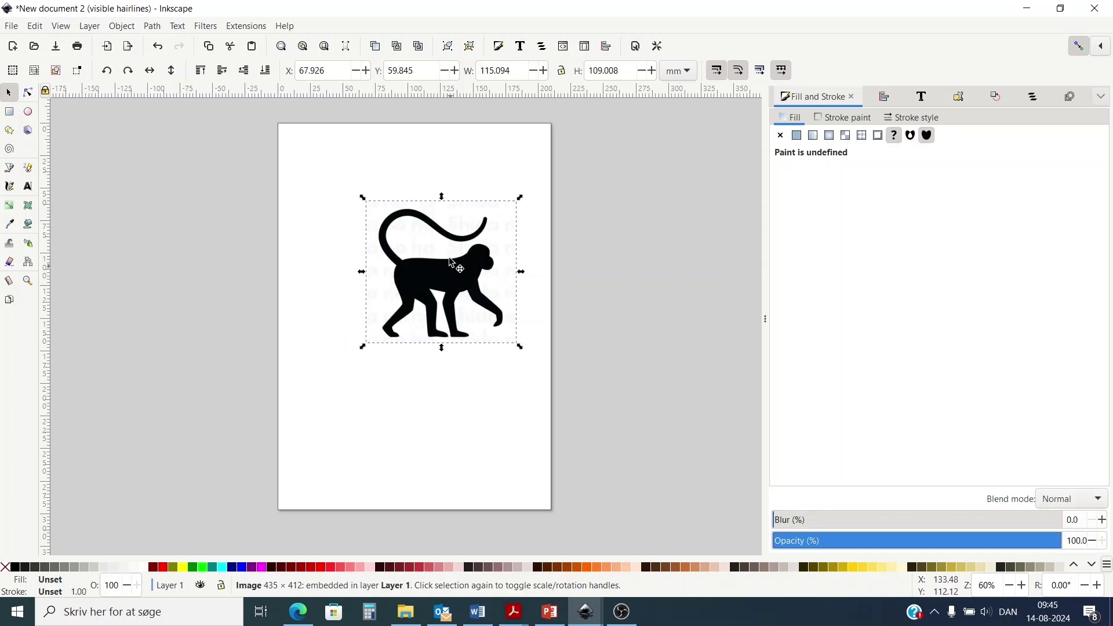
pyautogui.moveTo(443, 280); pyautogui.dragTo(430, 281)
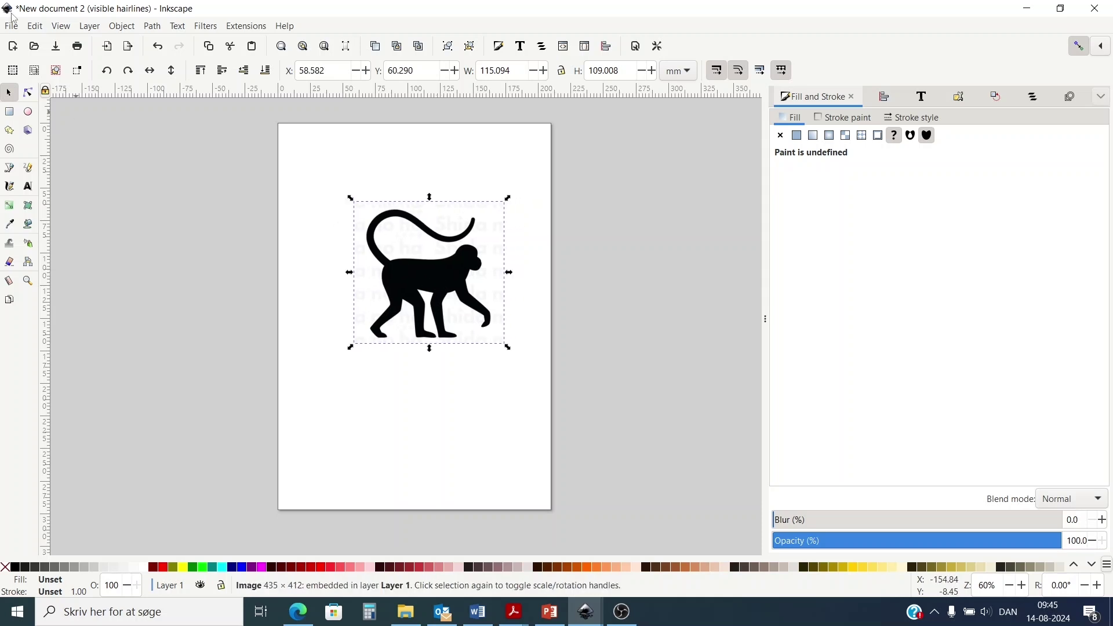
# Trace the monkey bitmap as a single scan using brightness cutoff with a threshold of 0.450
pyautogui.click(154, 27)
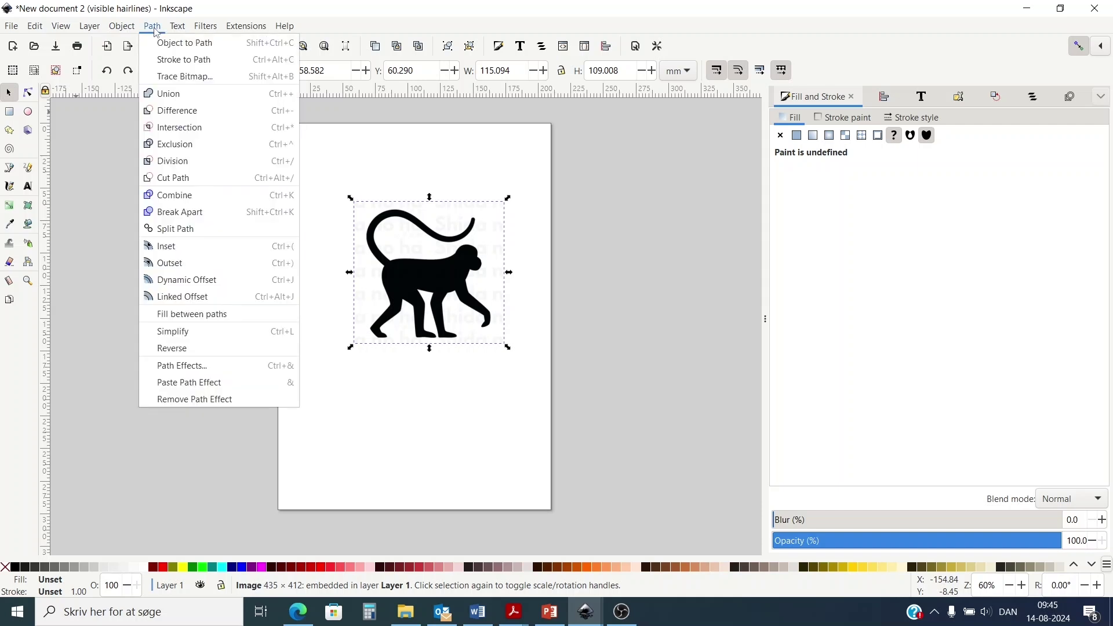
pyautogui.click(180, 79)
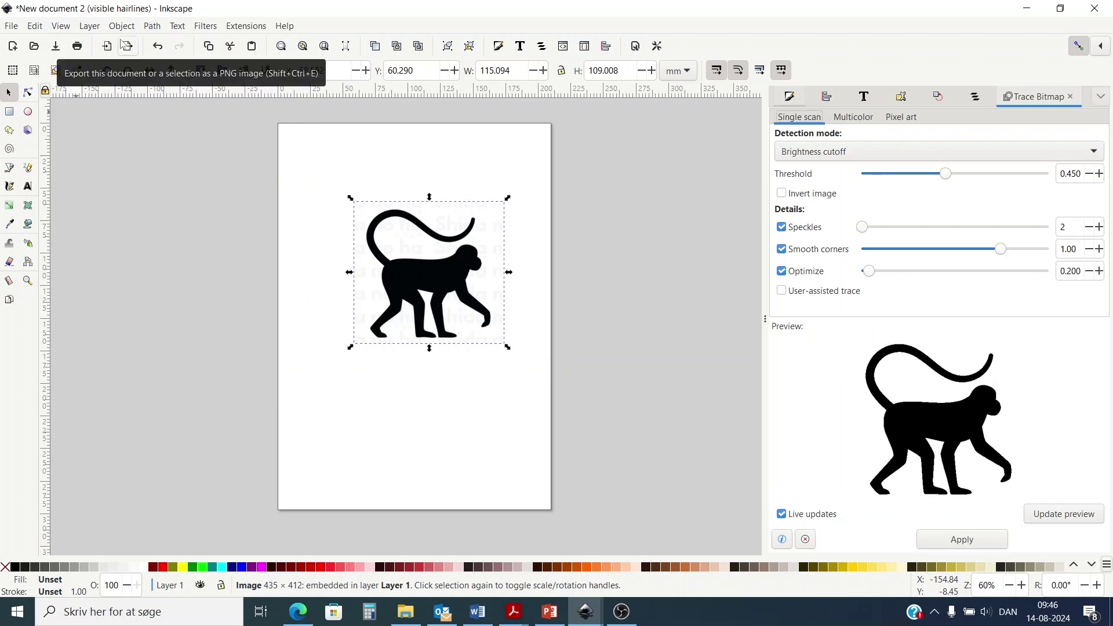
pyautogui.click(903, 153)
pyautogui.click(897, 151)
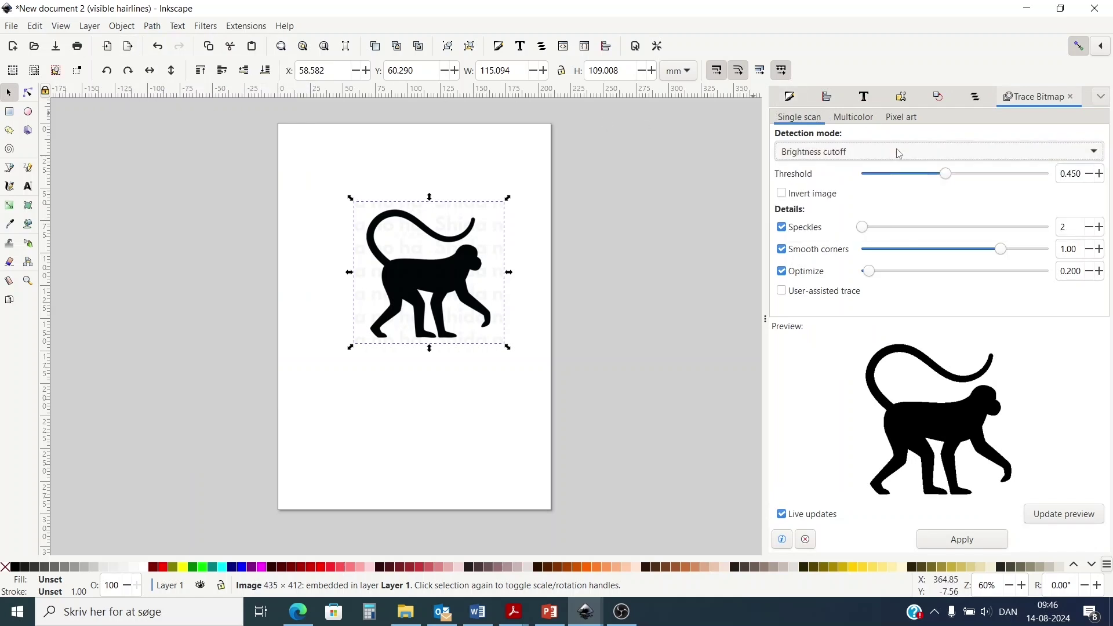
pyautogui.click(962, 539)
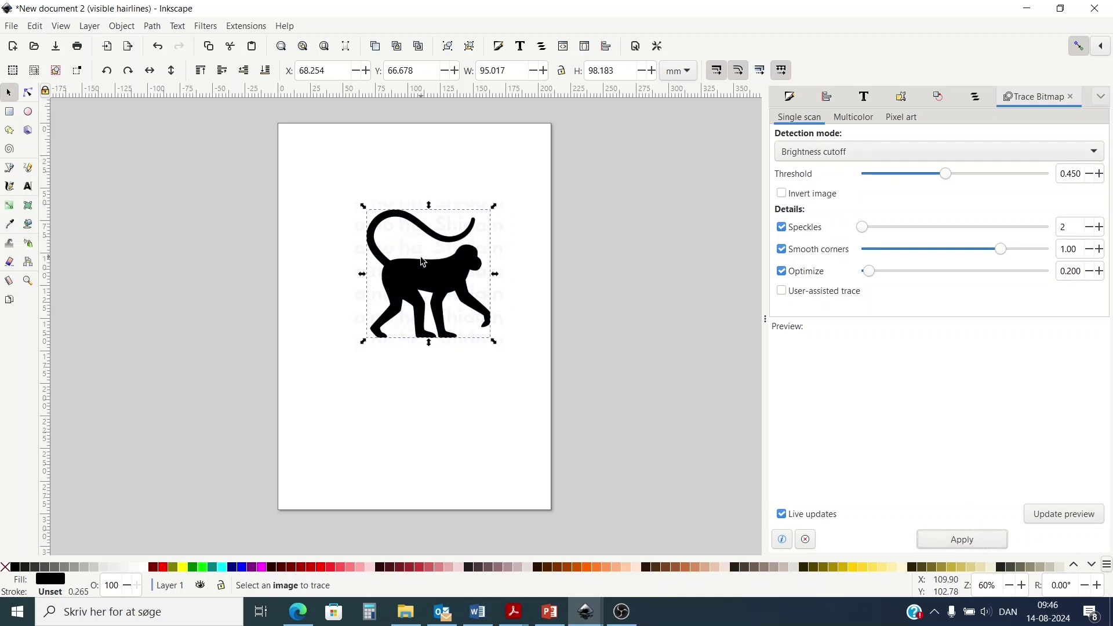
# Move the traced monkey path sideways off the original image and inspect the path's nodes
pyautogui.moveTo(420, 283); pyautogui.dragTo(282, 283)
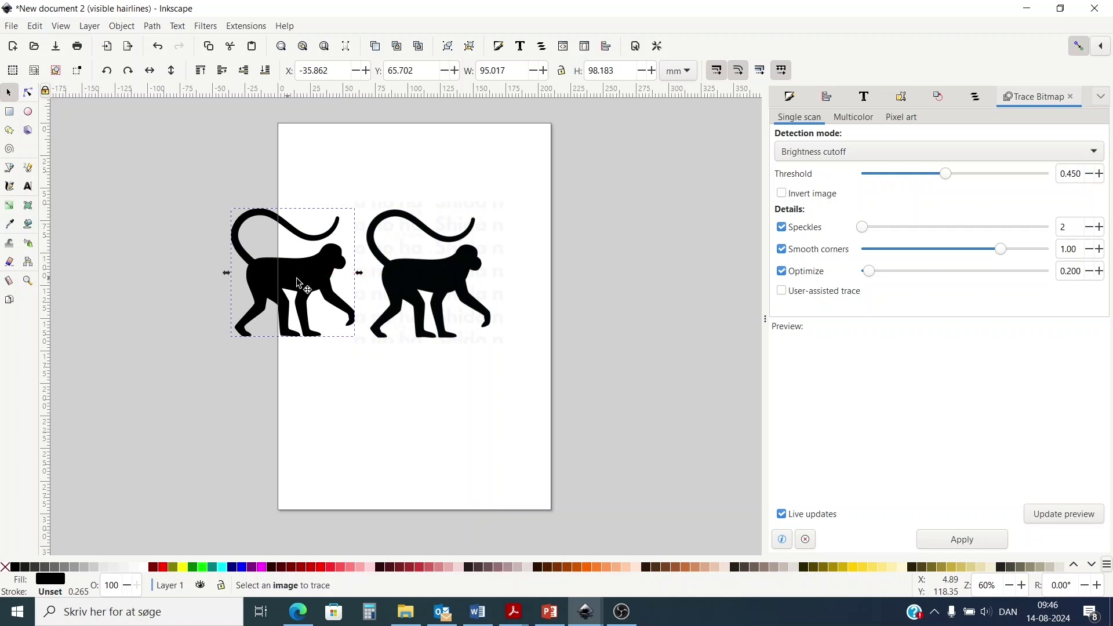
pyautogui.click(453, 269)
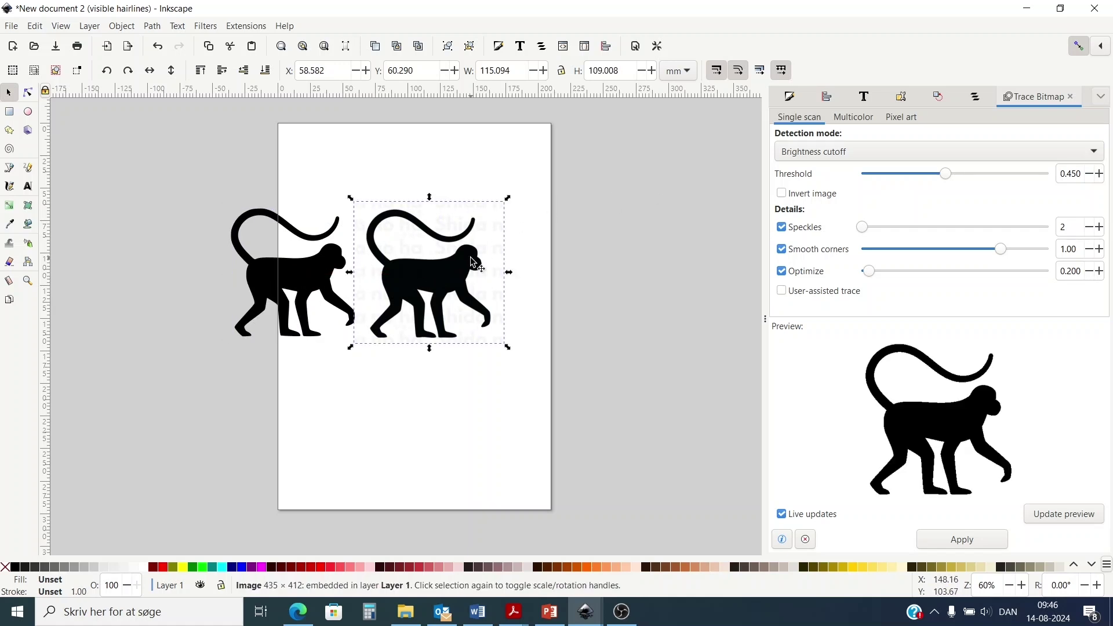
pyautogui.click(318, 275)
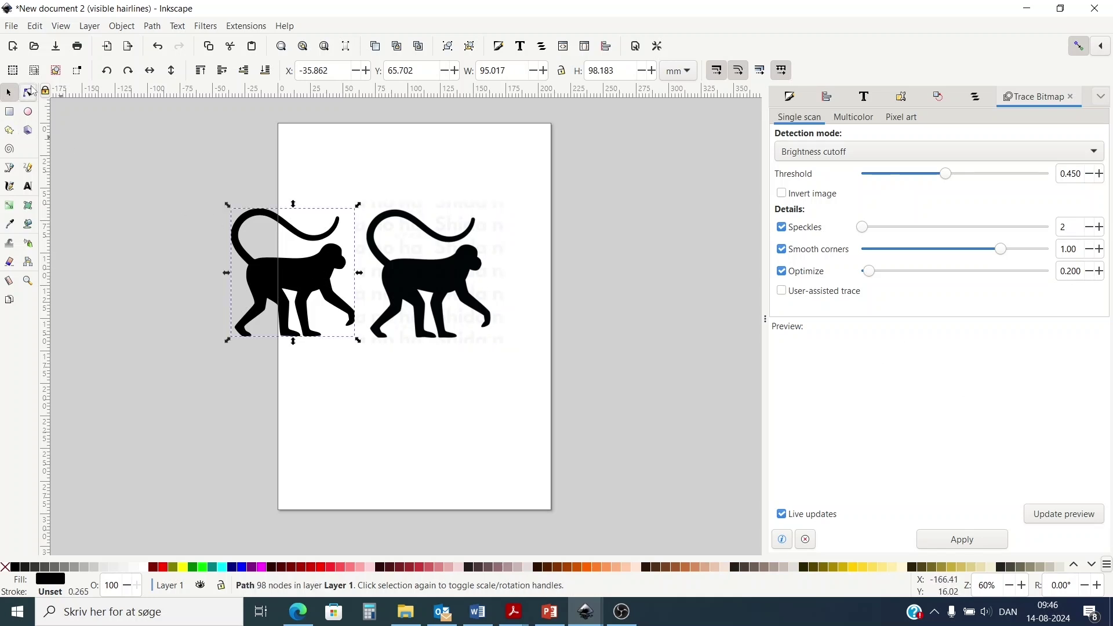
pyautogui.click(28, 92)
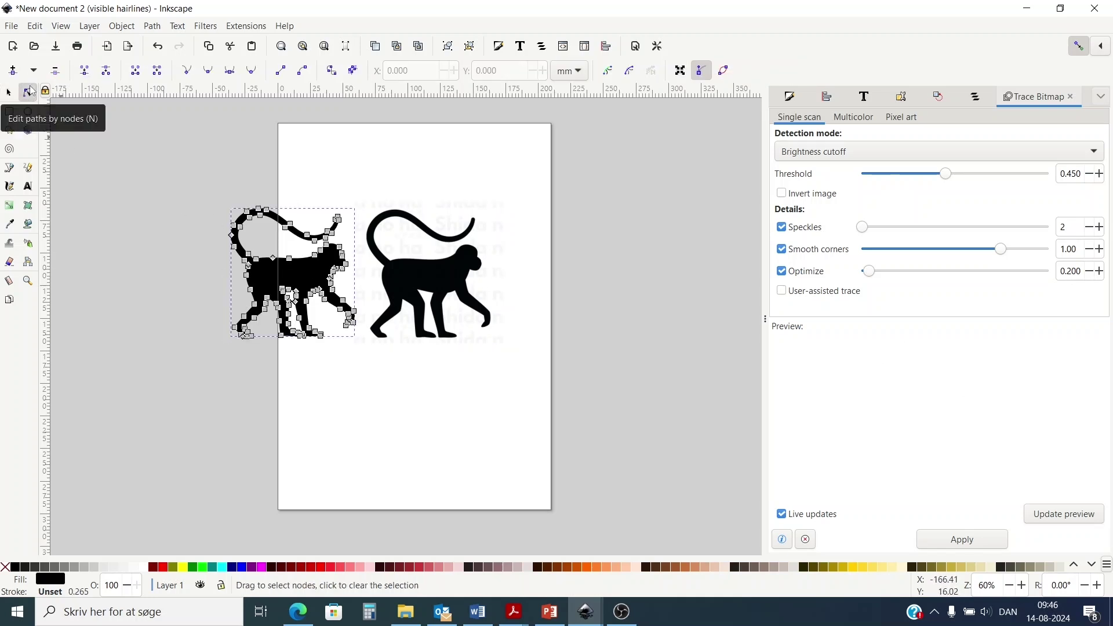
pyautogui.click(8, 92)
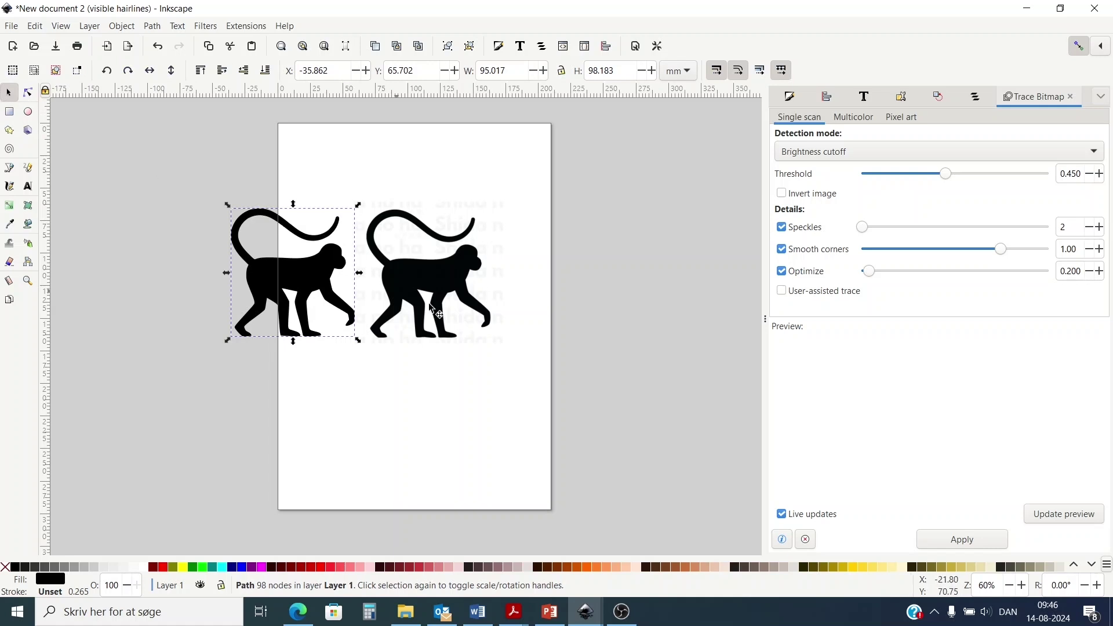
# Delete the original monkey bitmap and move the traced path back onto the page at about X 73.6 mm, Y 65.3 mm
pyautogui.click(432, 282)
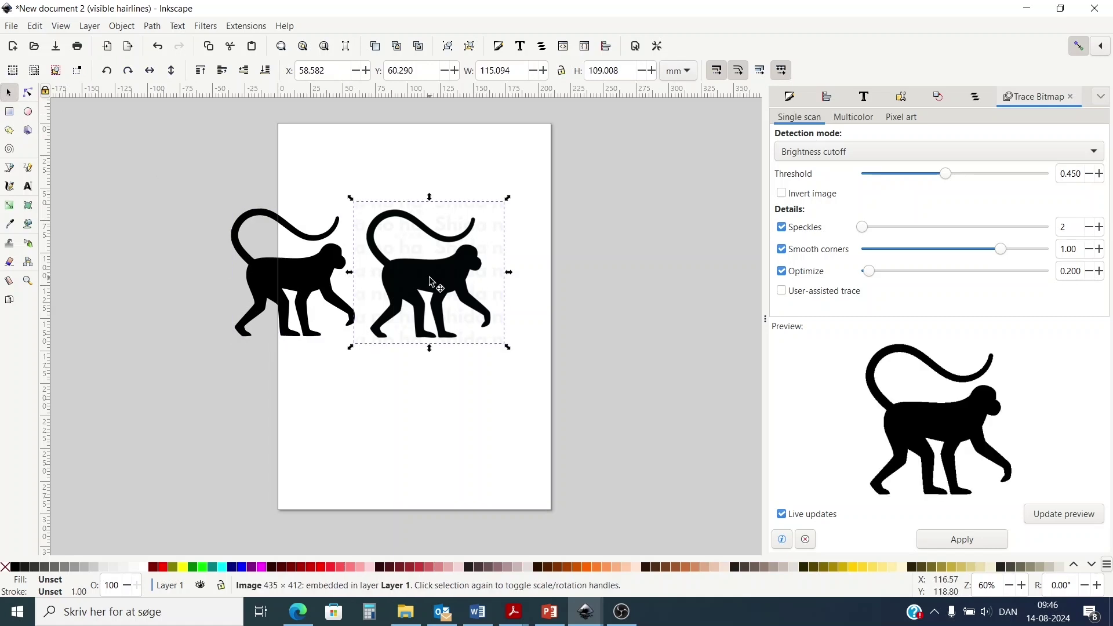
pyautogui.press('Delete')
pyautogui.moveTo(311, 274); pyautogui.dragTo(307, 275)
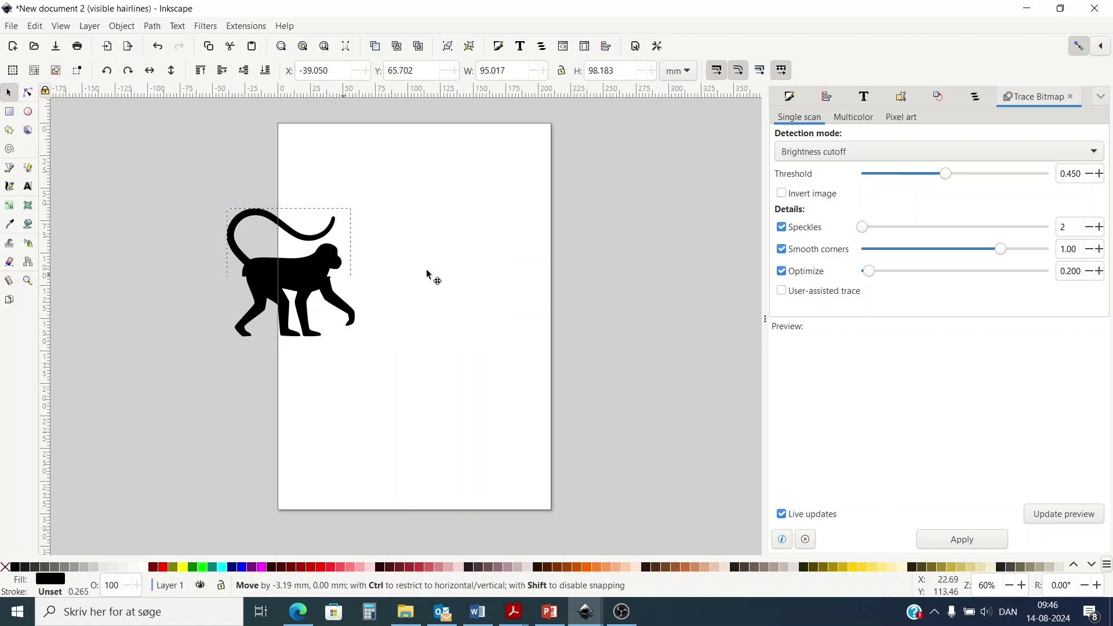
pyautogui.moveTo(429, 278); pyautogui.dragTo(445, 271)
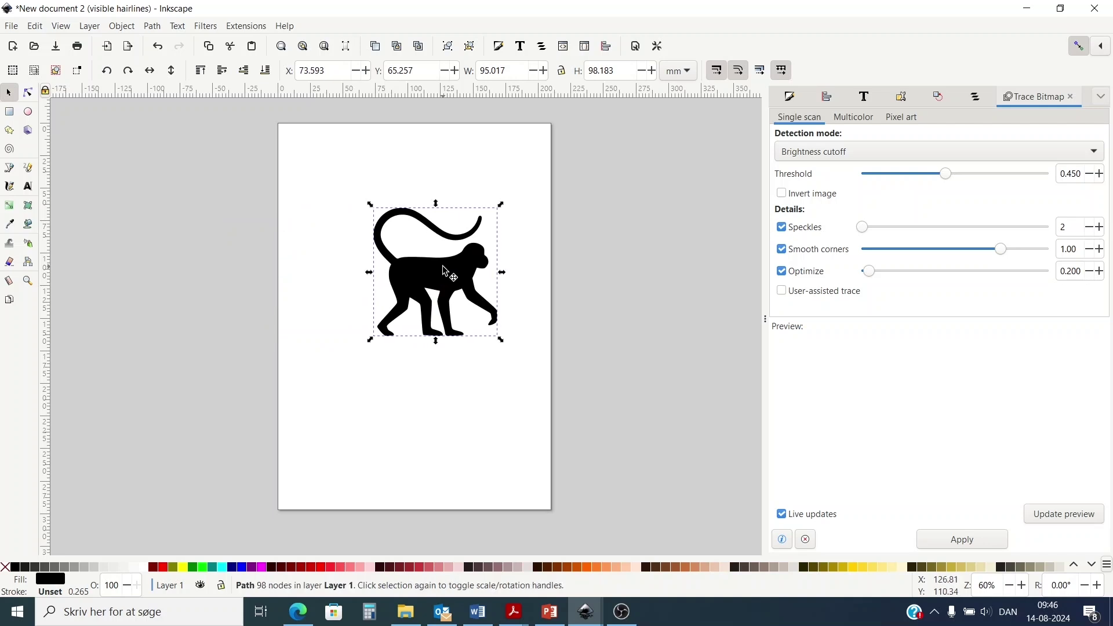
# Give the traced monkey path a flat red stroke with RGB values 255, 0, 0
pyautogui.click(152, 28)
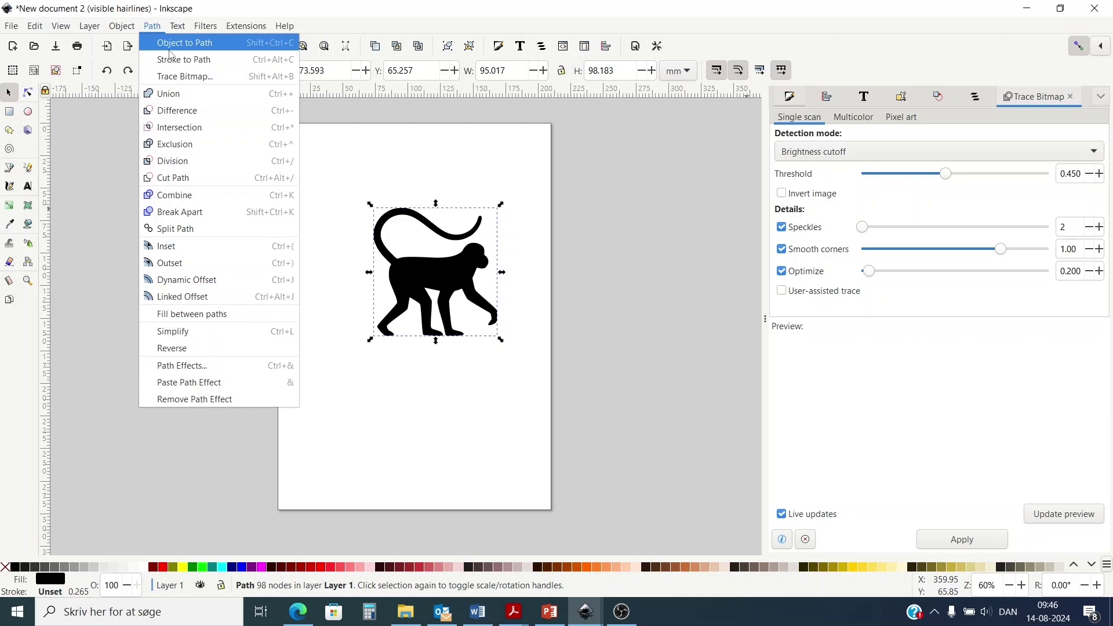
pyautogui.click(124, 28)
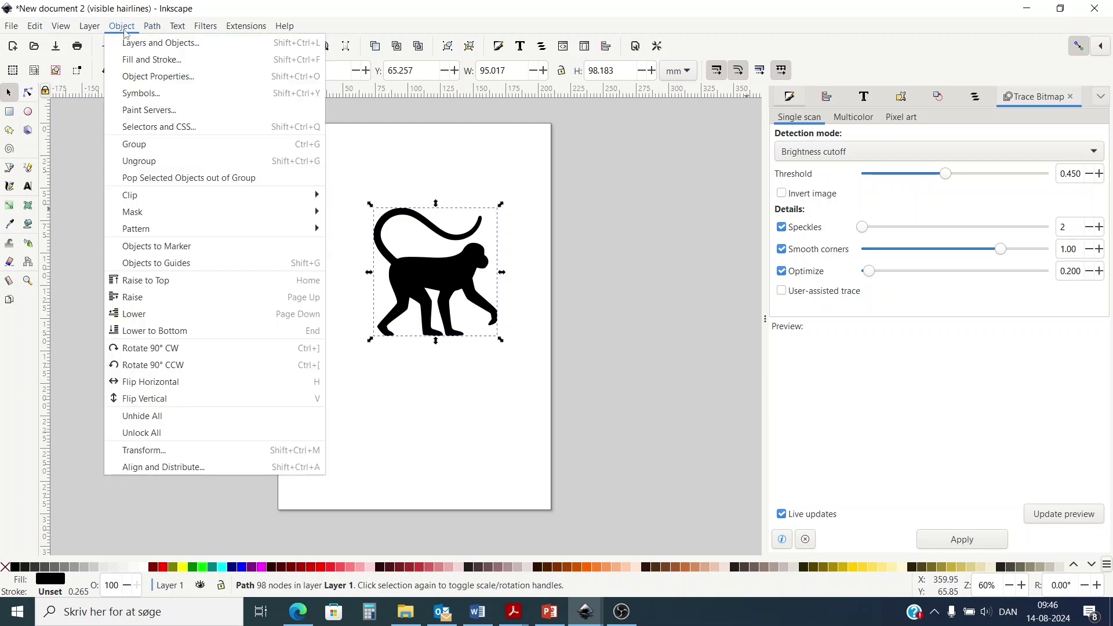
pyautogui.click(135, 60)
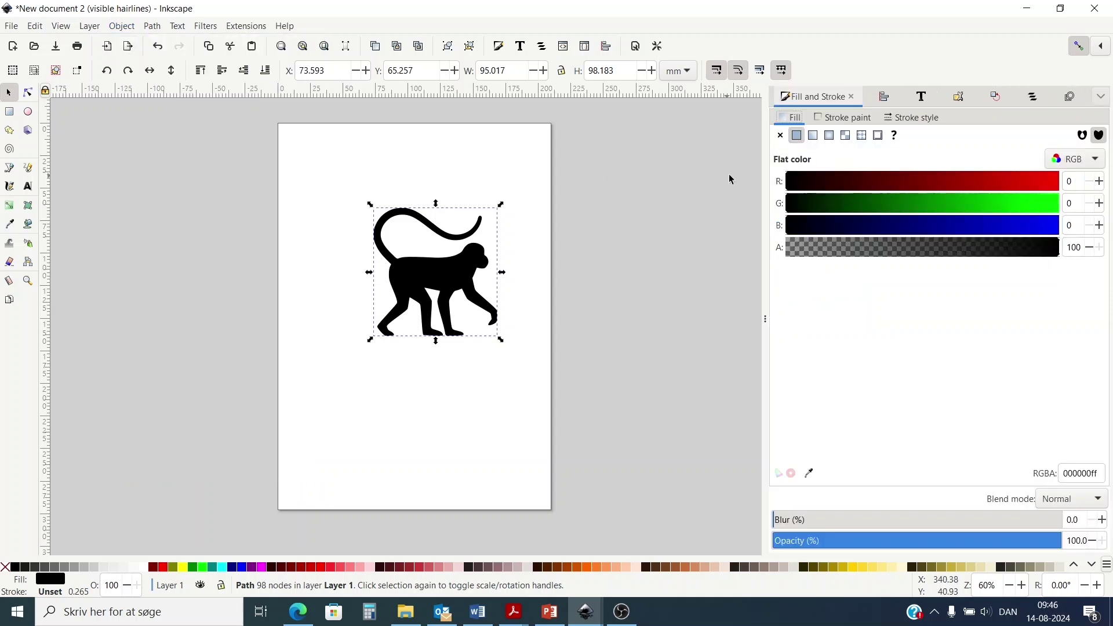
pyautogui.click(856, 119)
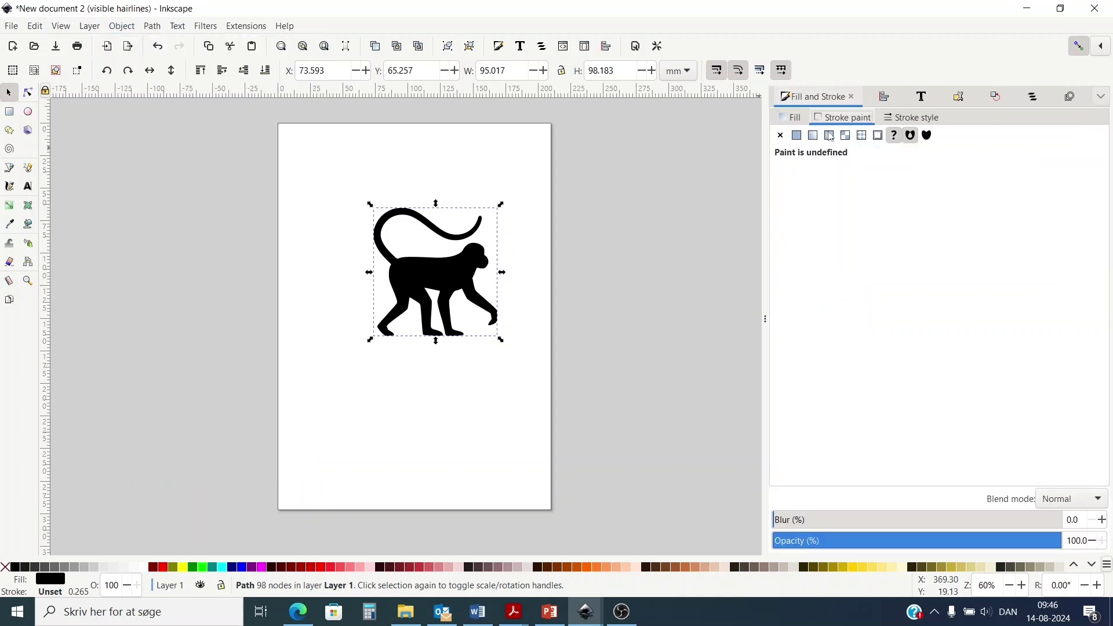
pyautogui.click(798, 137)
pyautogui.press('+')
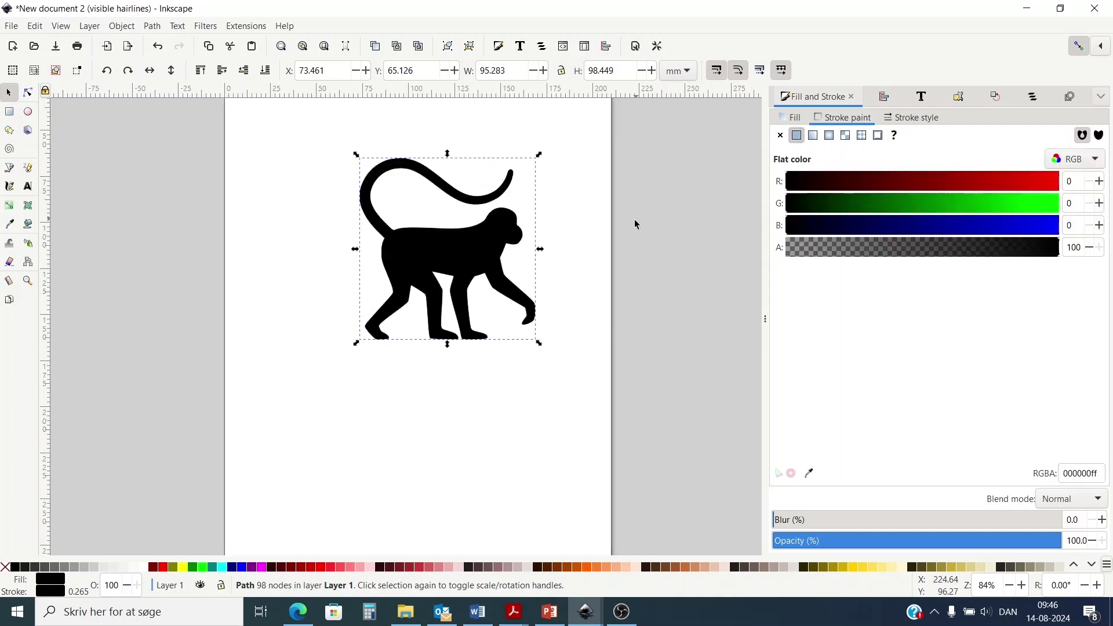
pyautogui.press('+')
pyautogui.scroll(3, 603, 298)
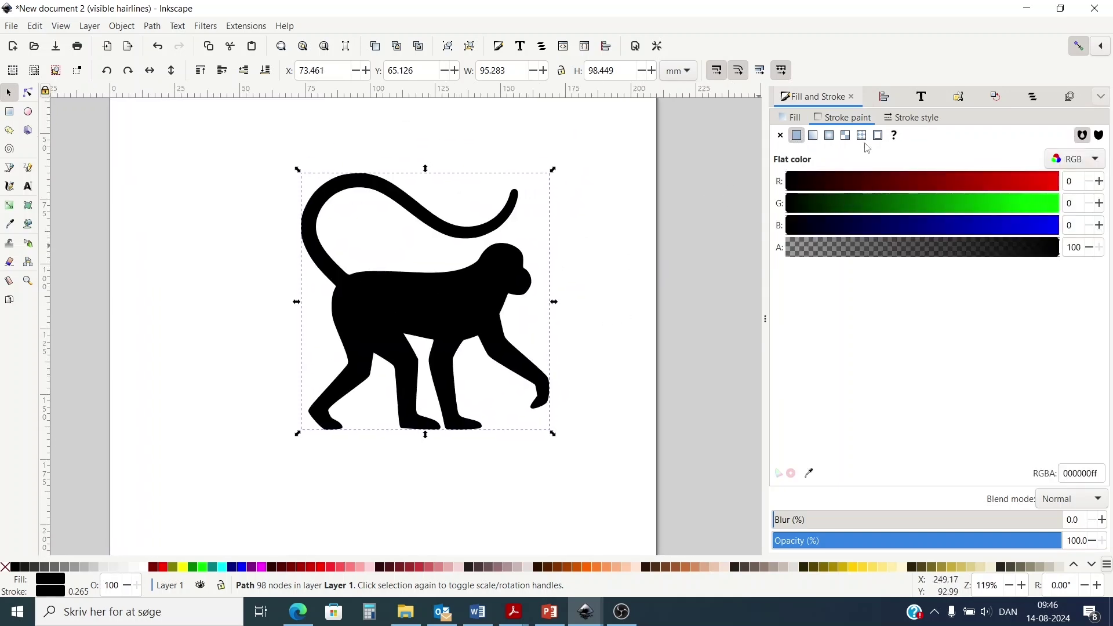
pyautogui.moveTo(919, 183); pyautogui.dragTo(1099, 194)
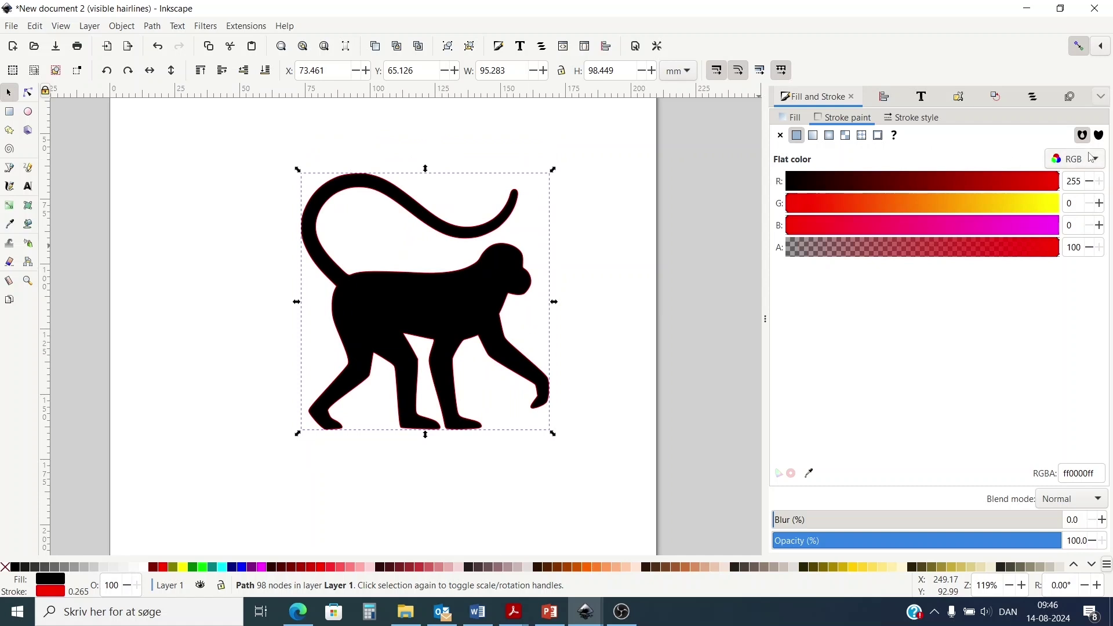
# Remove the fill from the monkey path, leaving only its red outline
pyautogui.click(791, 117)
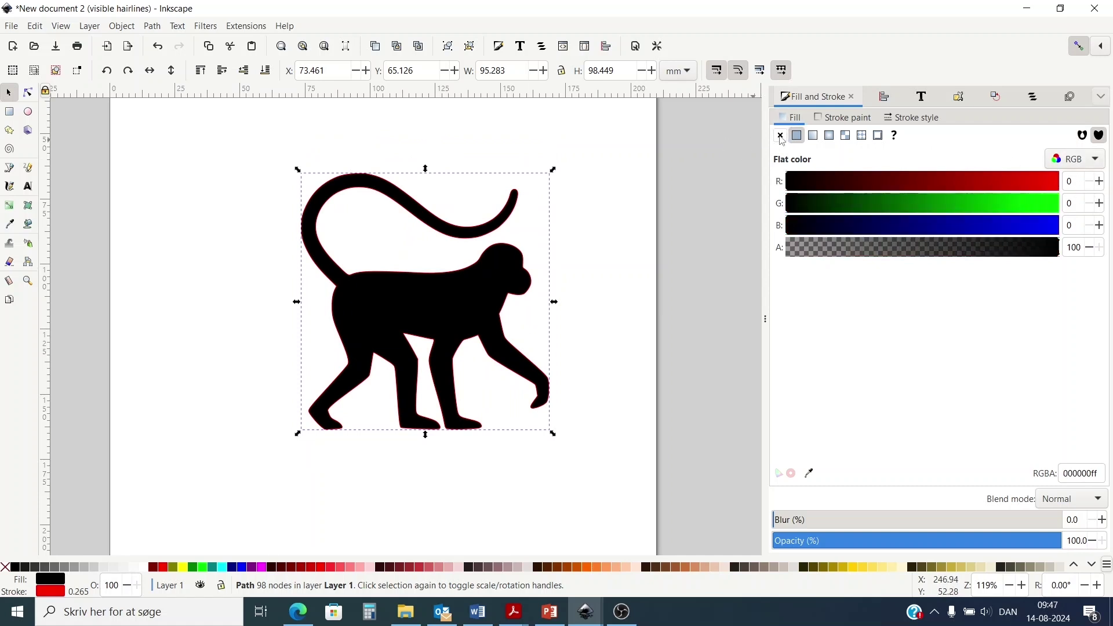
pyautogui.click(781, 136)
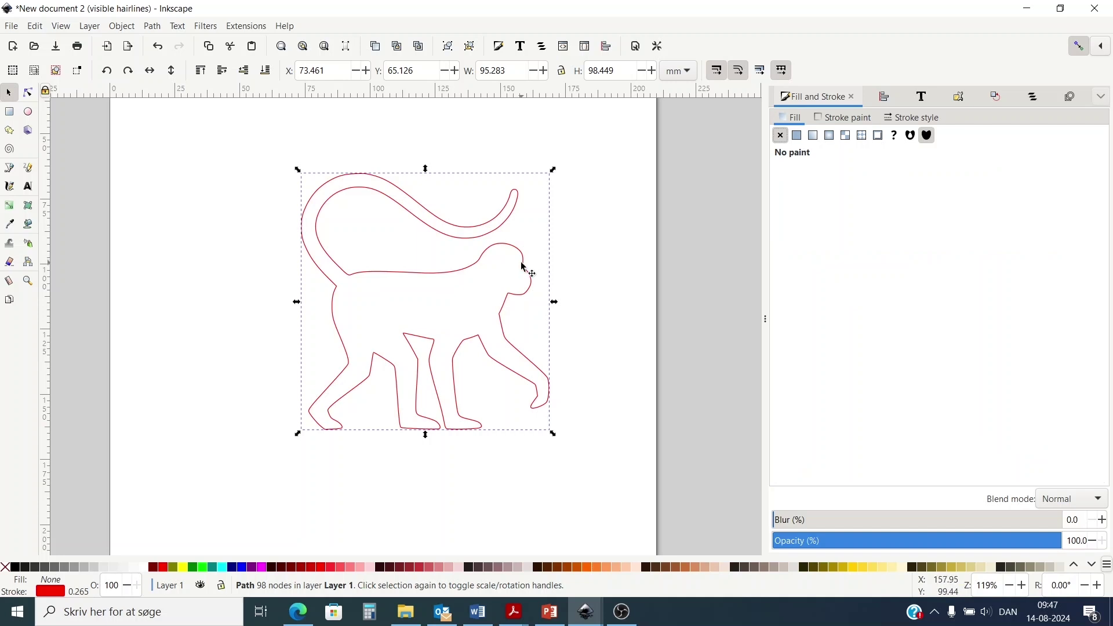
pyautogui.click(529, 272)
# Set the monkey outline's stroke width to 0.02 mm
pyautogui.click(912, 118)
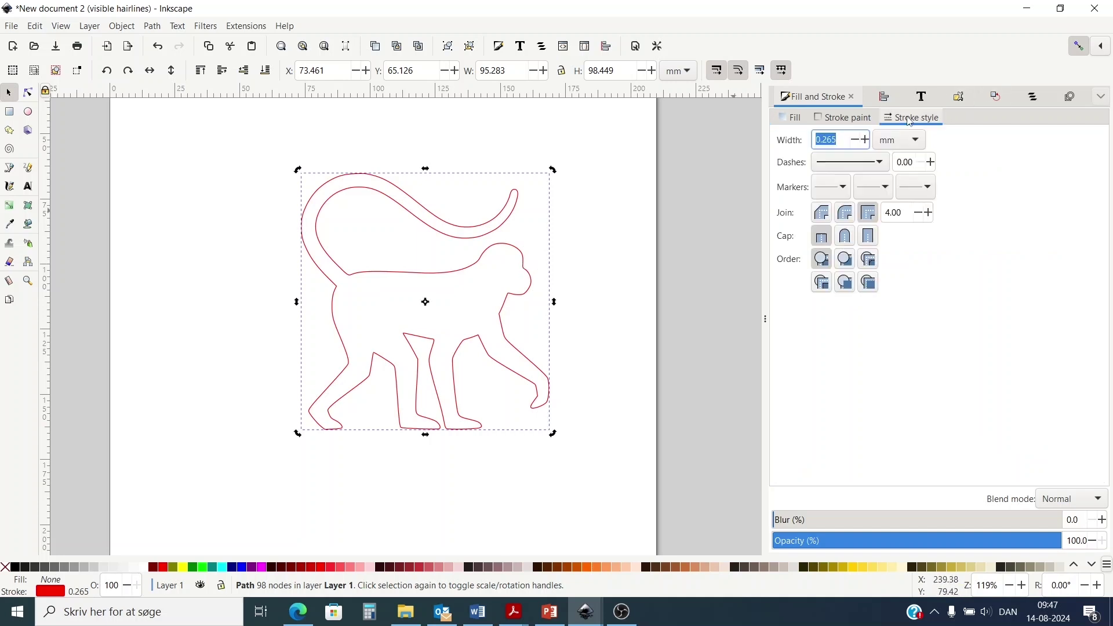
pyautogui.doubleClick(844, 138)
pyautogui.click(826, 141)
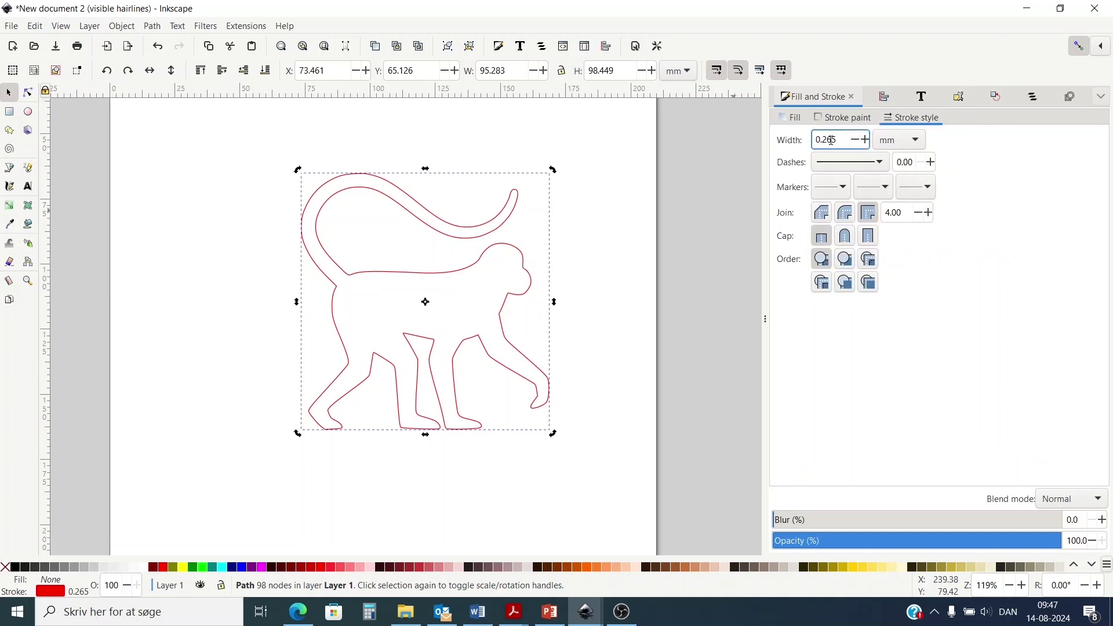
pyautogui.write('0')
pyautogui.press('Delete')
pyautogui.press('Delete')
pyautogui.press('Delete')
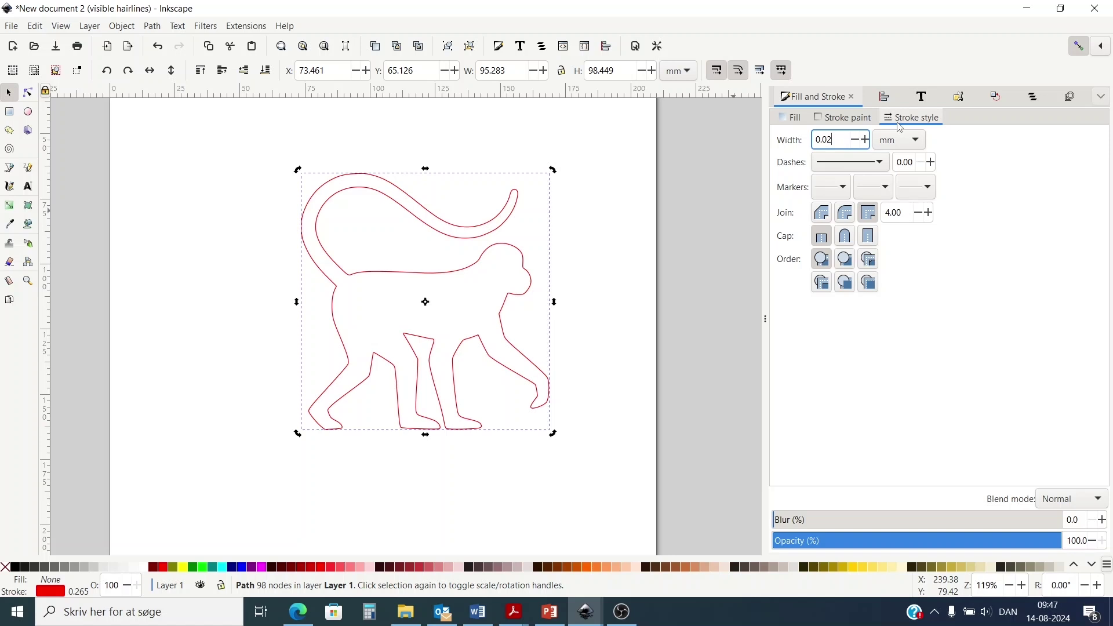
pyautogui.write('2')
pyautogui.press('Return')
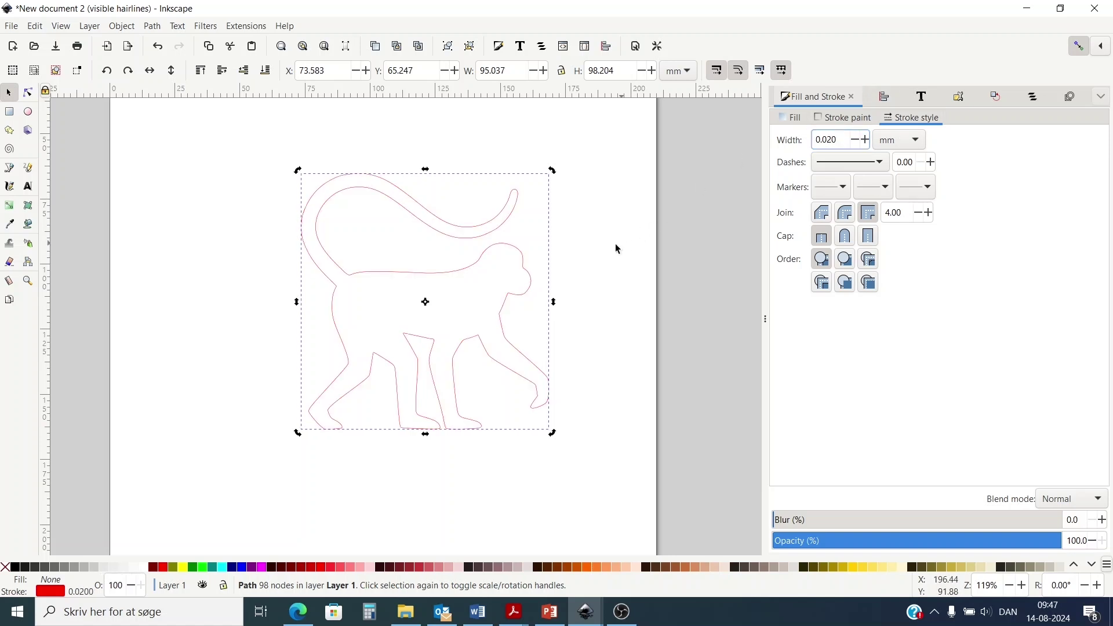
# Move the monkey outline to about X 52 mm, Y 68.1 mm on the page and deselect it
pyautogui.click(602, 258)
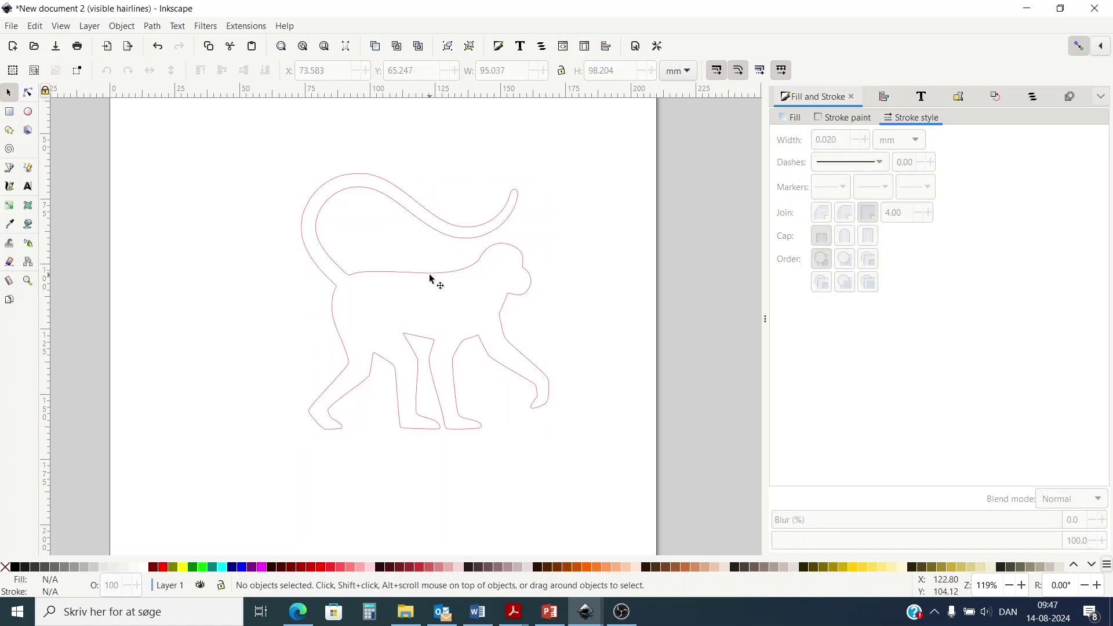
pyautogui.moveTo(379, 280); pyautogui.dragTo(359, 284)
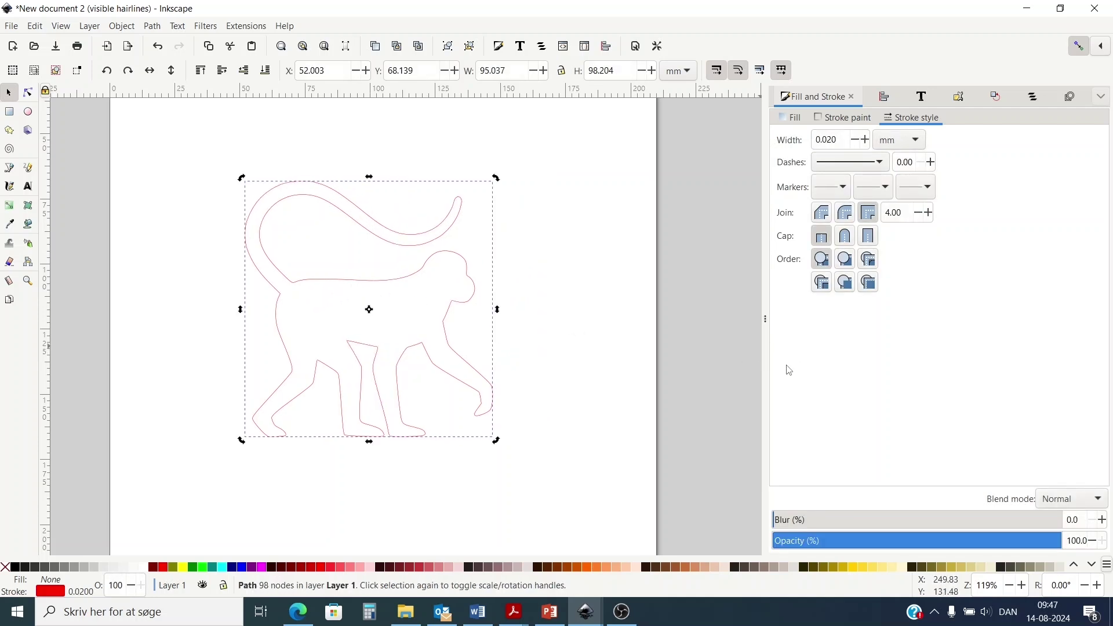
pyautogui.click(709, 332)
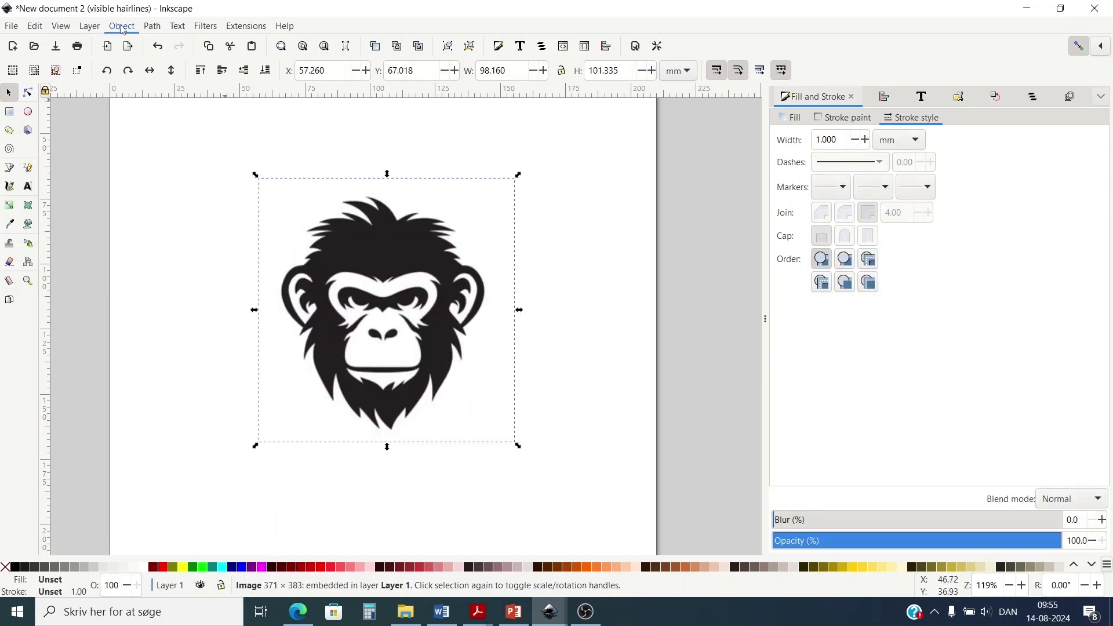
# Trace the selected monkey image as a single scan with brightness cutoff at a threshold of 0.320
pyautogui.click(153, 26)
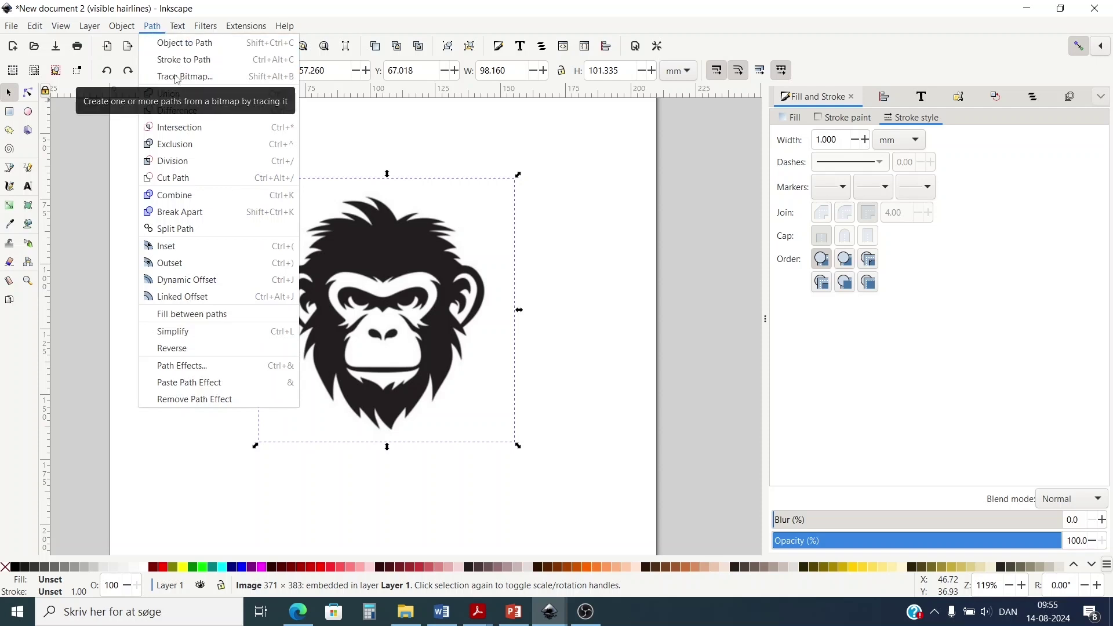
pyautogui.click(238, 76)
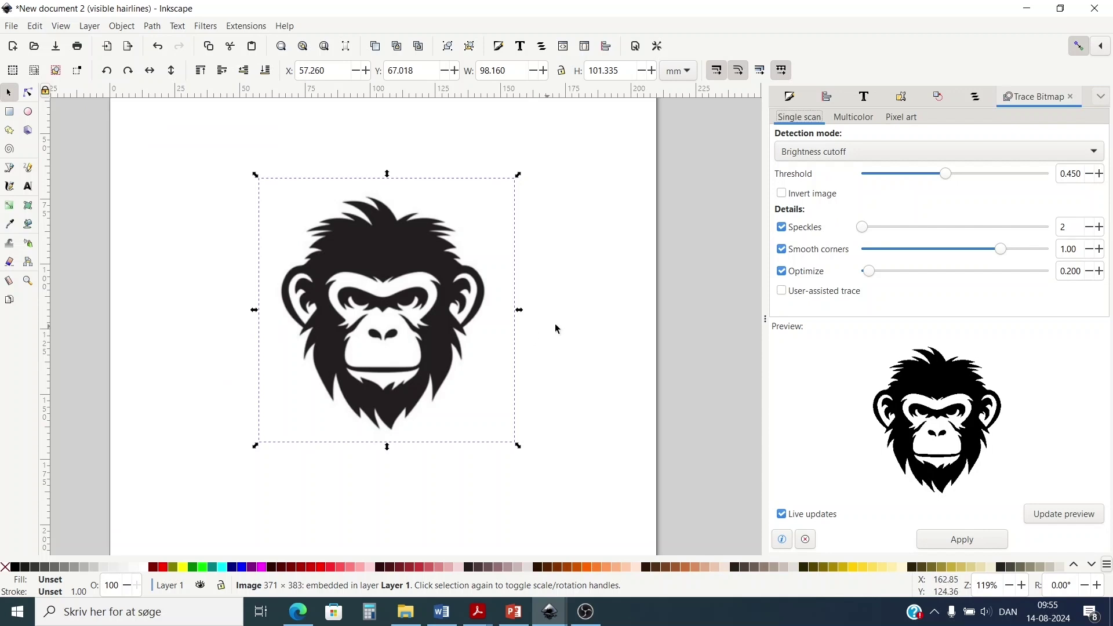
pyautogui.moveTo(945, 174)
pyautogui.mouseDown()
pyautogui.moveTo(1031, 183)
pyautogui.moveTo(960, 175)
pyautogui.mouseUp()
pyautogui.moveTo(865, 186)
pyautogui.mouseDown()
pyautogui.moveTo(823, 193)
pyautogui.moveTo(926, 189)
pyautogui.mouseUp()
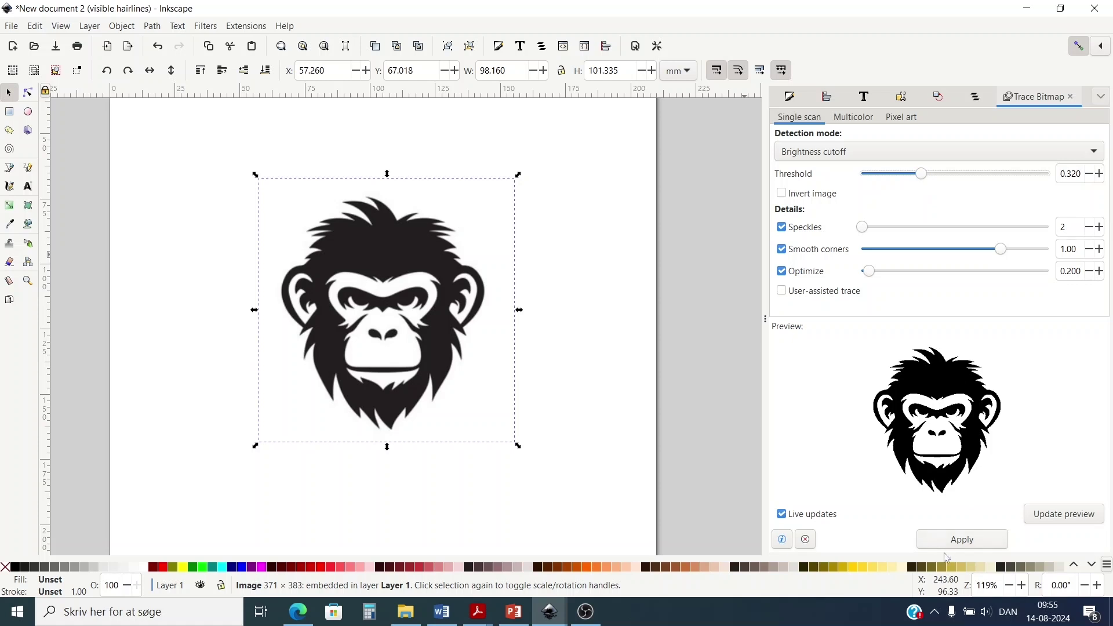
pyautogui.click(938, 536)
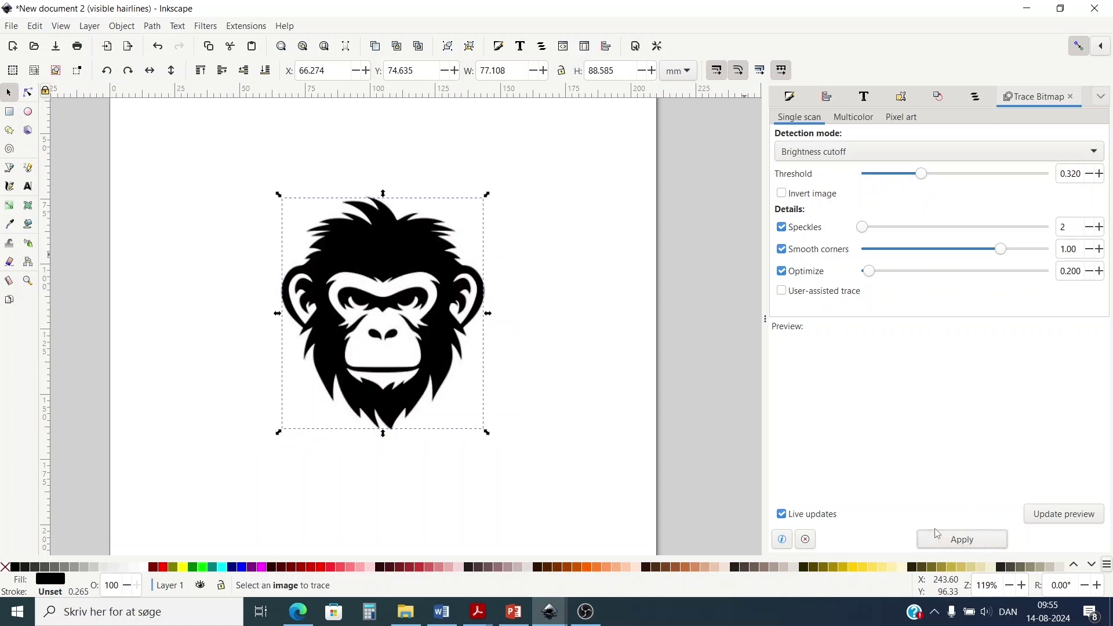
# Move the traced path off the original monkey bitmap, delete the bitmap, and place the path at about X 72.1 mm, Y 76.2 mm
pyautogui.moveTo(294, 260); pyautogui.dragTo(149, 265)
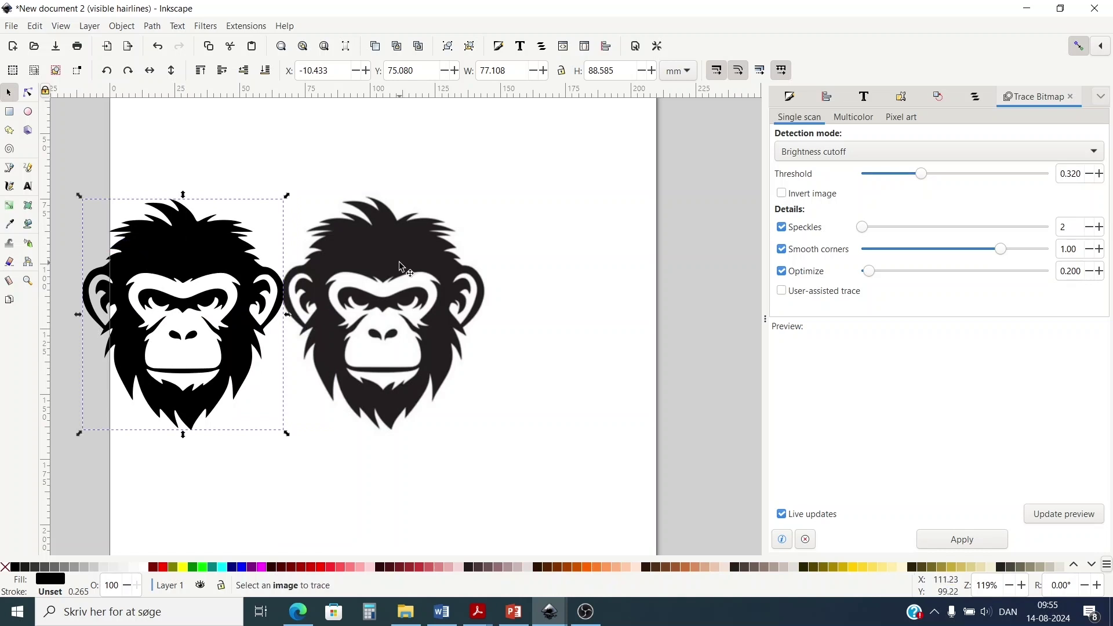
pyautogui.click(400, 266)
pyautogui.press('Delete')
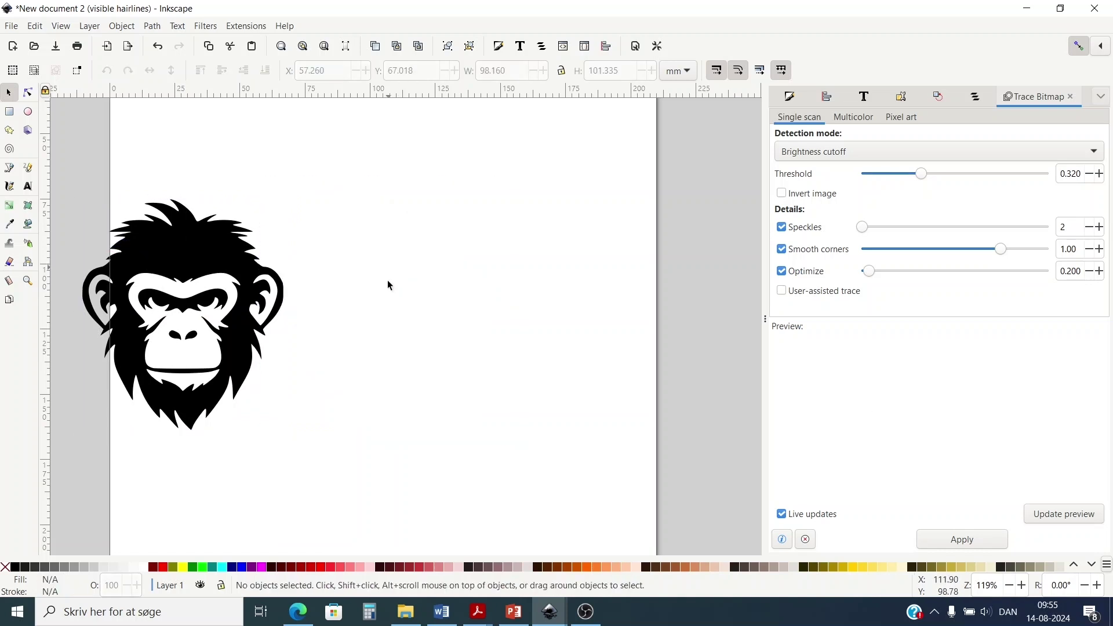
pyautogui.moveTo(197, 259)
pyautogui.mouseDown()
pyautogui.moveTo(293, 246)
pyautogui.moveTo(469, 256)
pyautogui.moveTo(435, 267)
pyautogui.mouseUp()
# Remove the traced monkey path's fill and give it a flat red stroke with RGB values 255, 0, 0
pyautogui.click(791, 99)
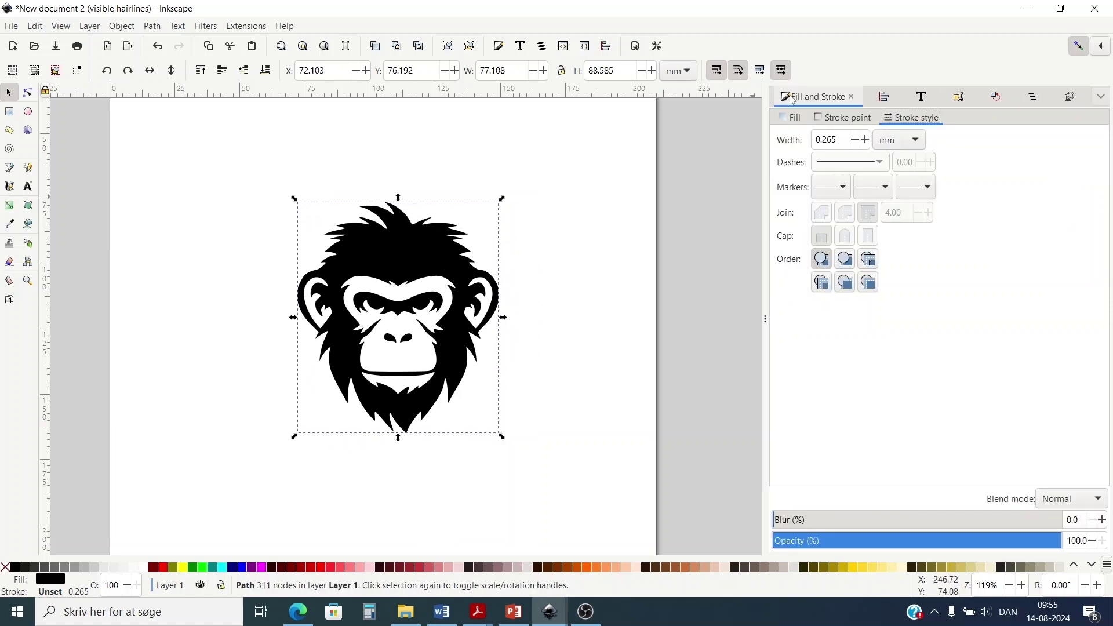
pyautogui.click(791, 118)
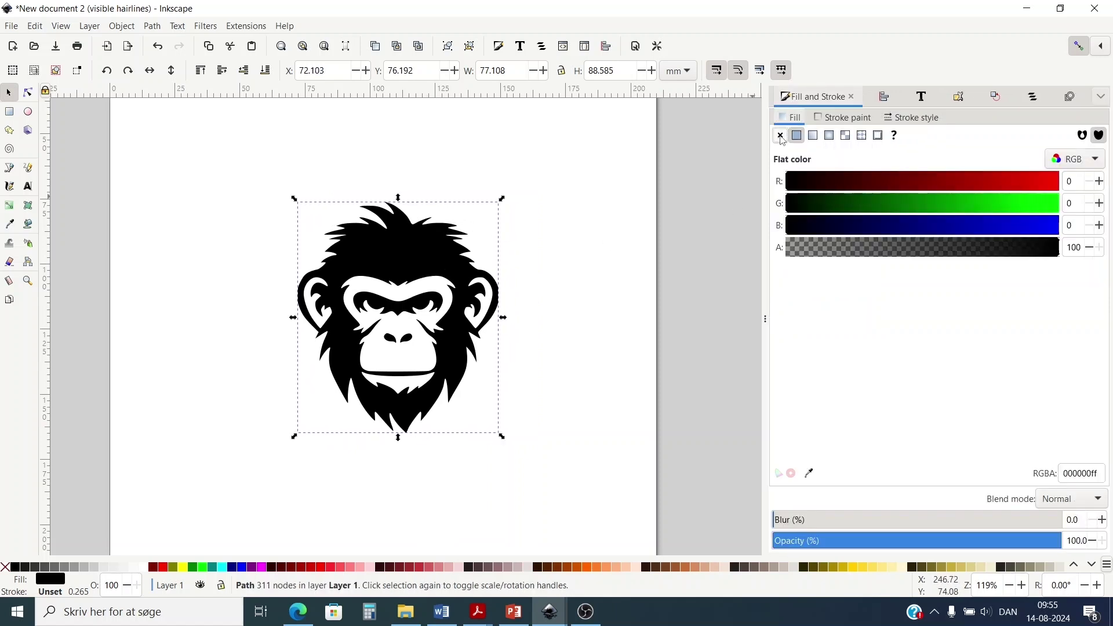
pyautogui.click(781, 136)
pyautogui.click(846, 119)
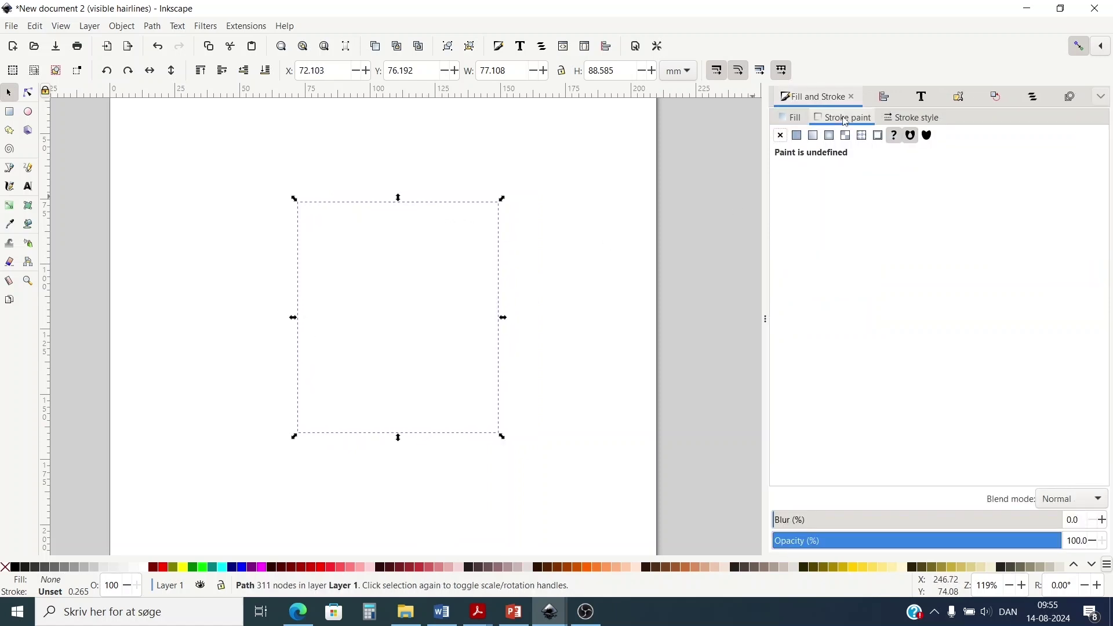
pyautogui.click(798, 136)
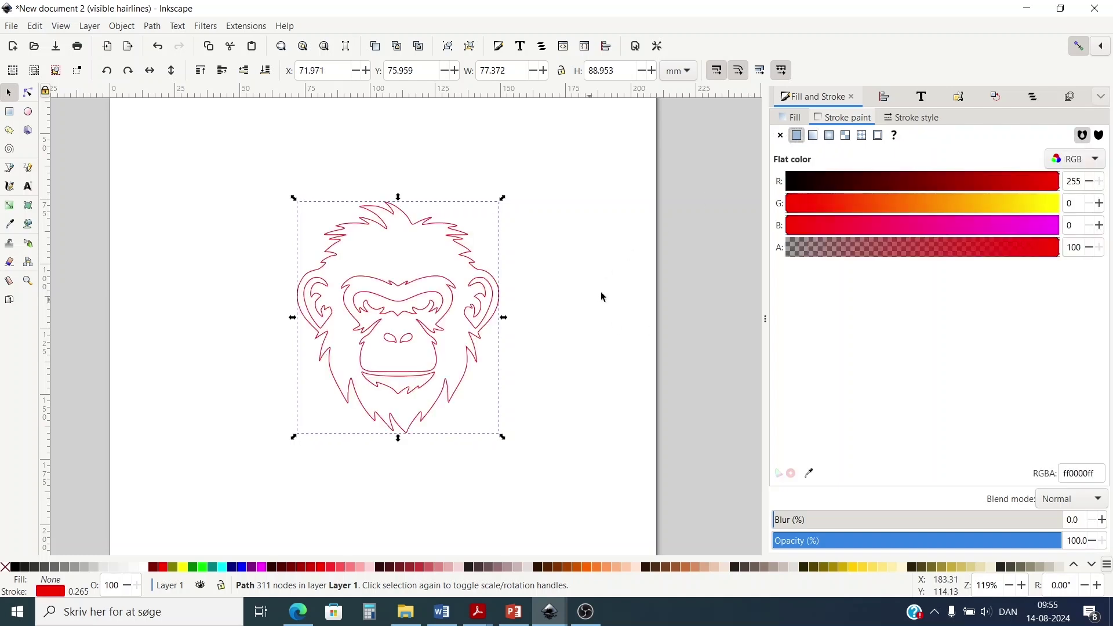
pyautogui.click(559, 339)
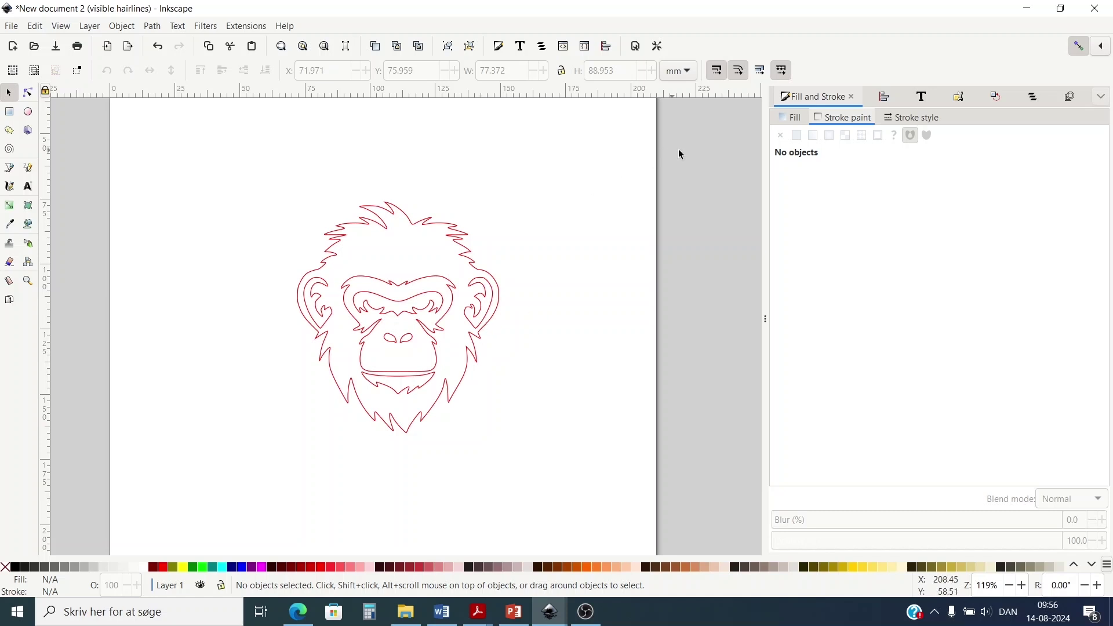
# Give the monkey path a flat black fill while keeping its red stroke
pyautogui.click(790, 117)
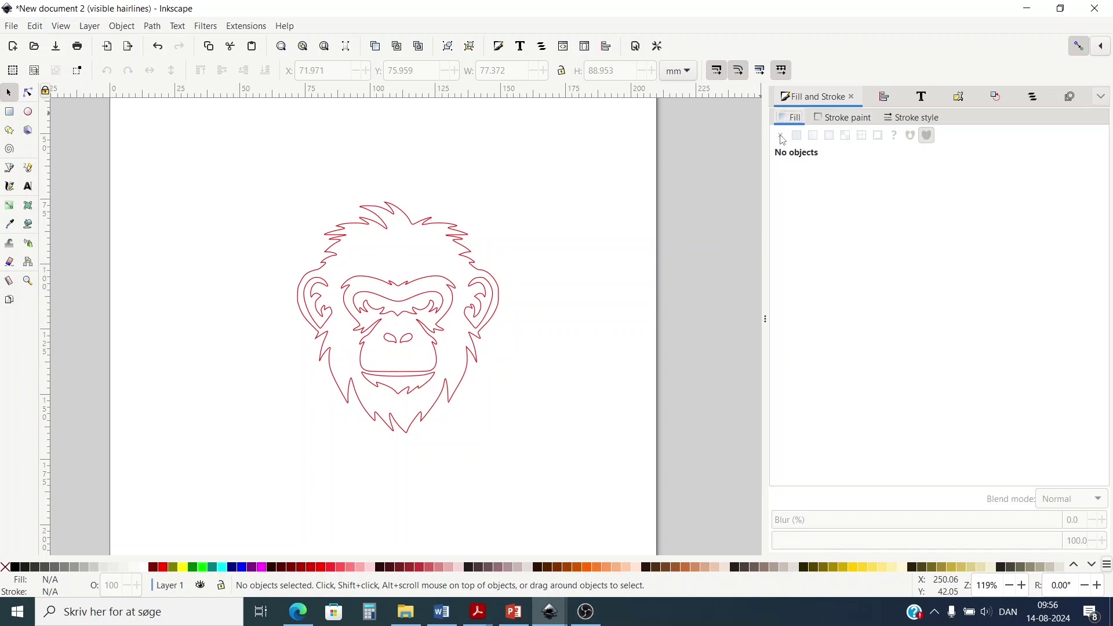
pyautogui.click(461, 244)
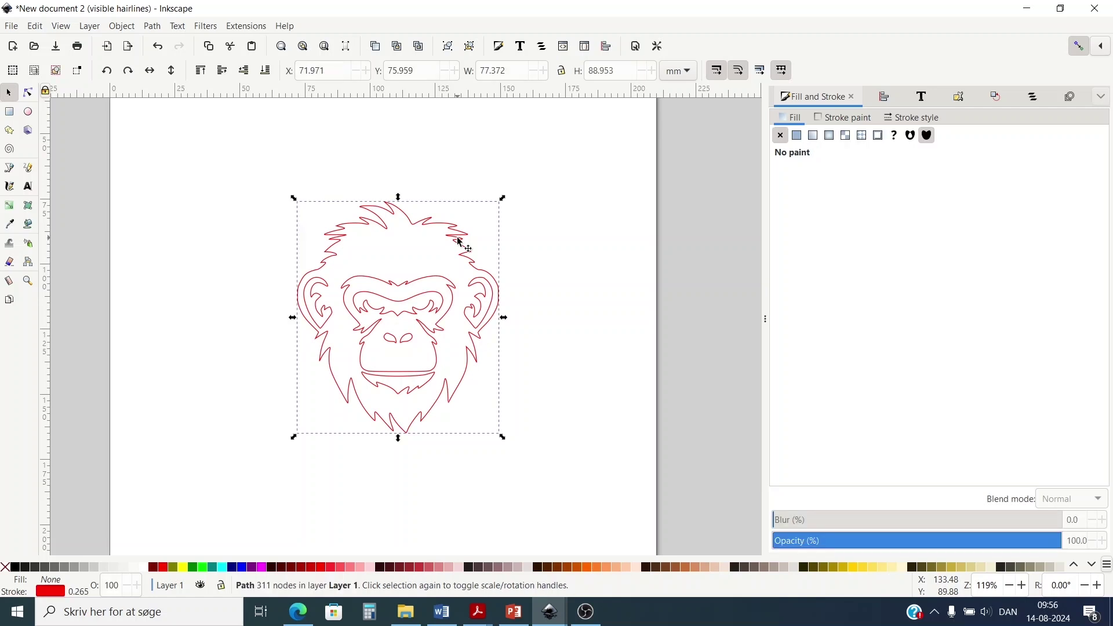
pyautogui.click(798, 135)
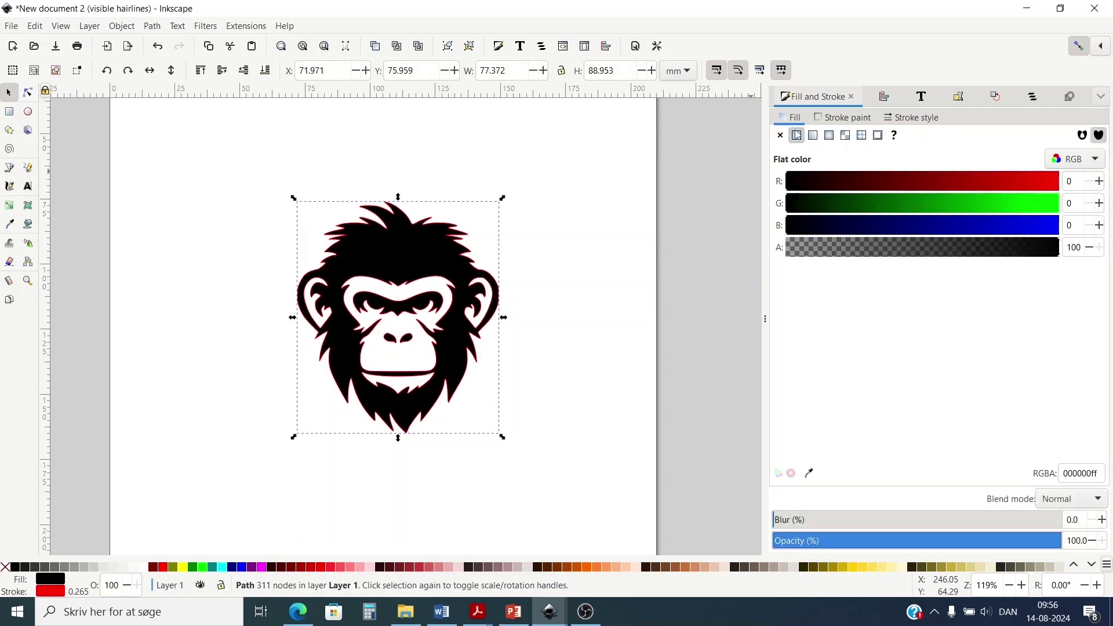
# Draw a rectangle about 15.8 by 4.4 mm on the blank area beside the monkey's jaw and remove its fill
pyautogui.click(28, 281)
pyautogui.click(410, 338)
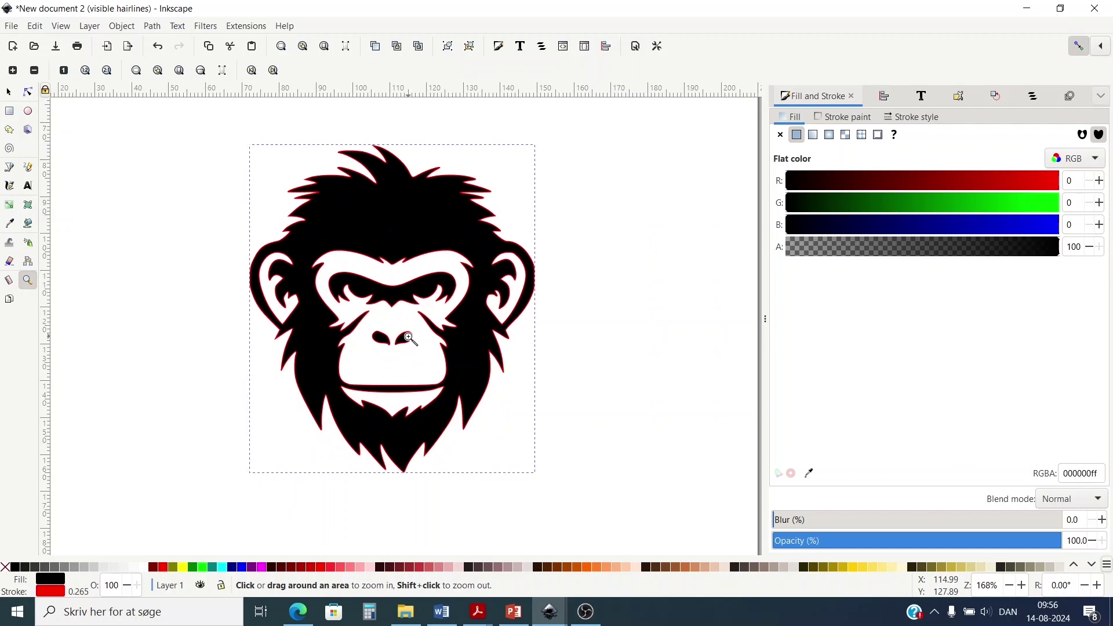
pyautogui.click(410, 338)
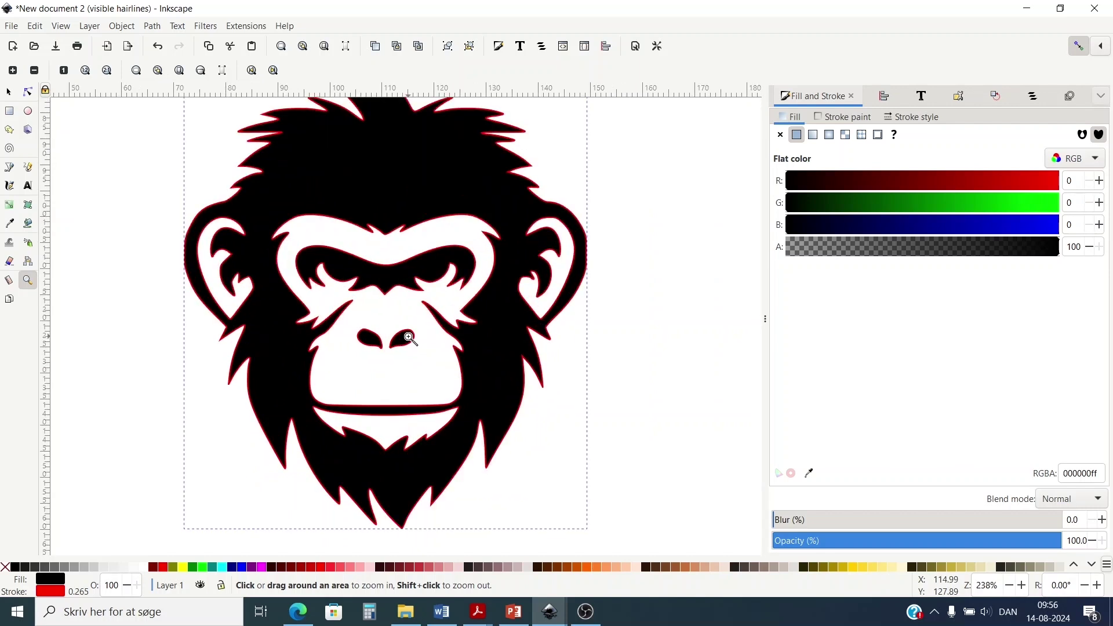
pyautogui.click(10, 92)
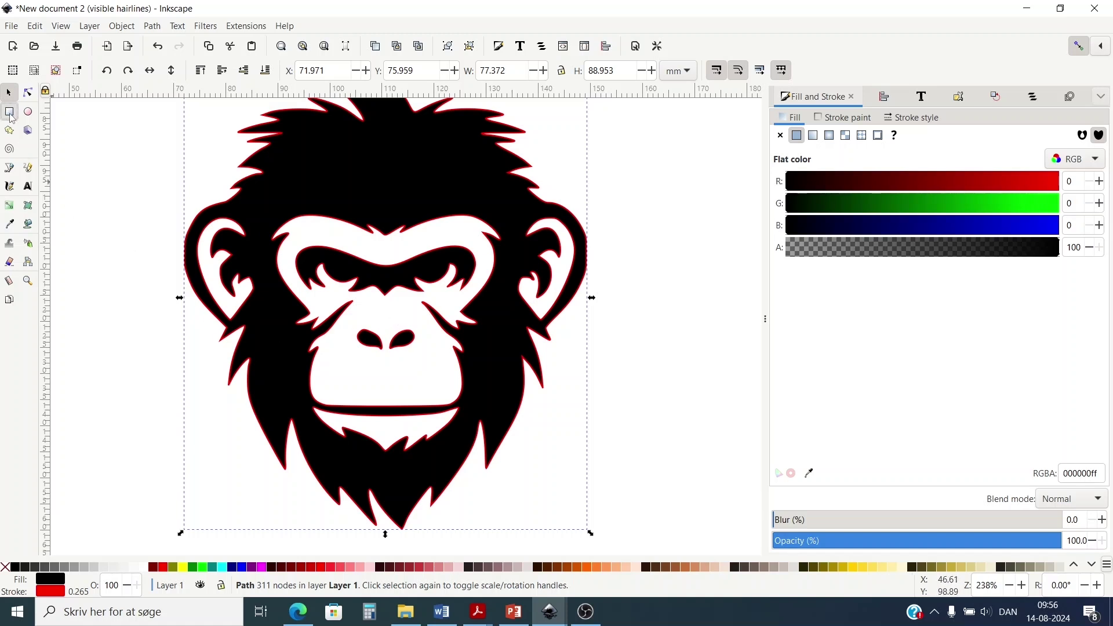
pyautogui.moveTo(611, 342); pyautogui.dragTo(691, 358)
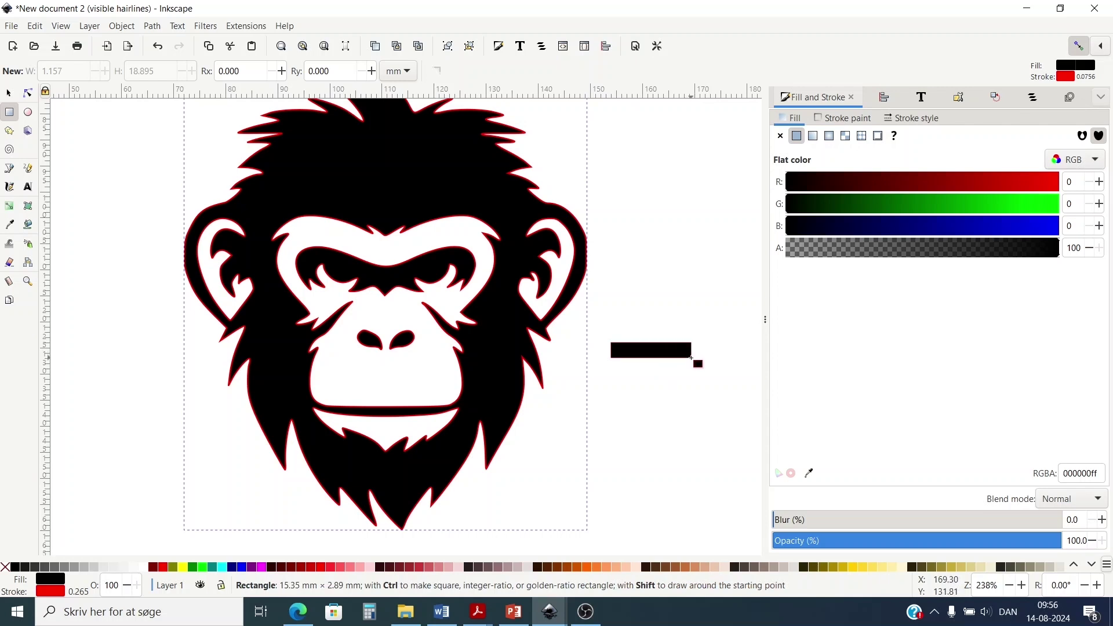
pyautogui.moveTo(691, 358); pyautogui.dragTo(693, 365)
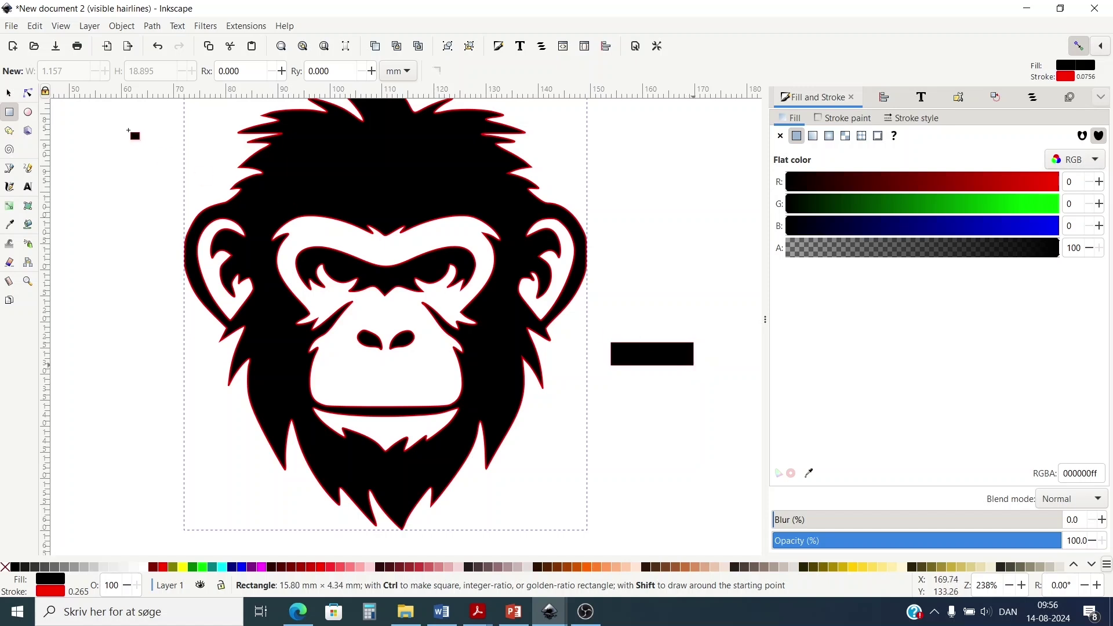
pyautogui.click(10, 93)
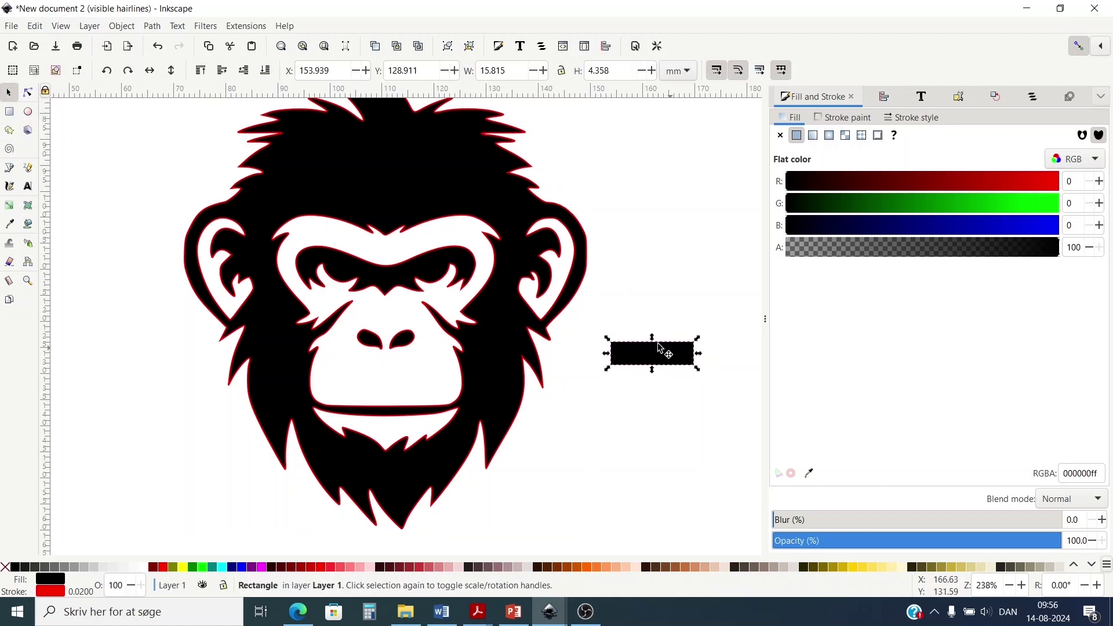
pyautogui.click(780, 135)
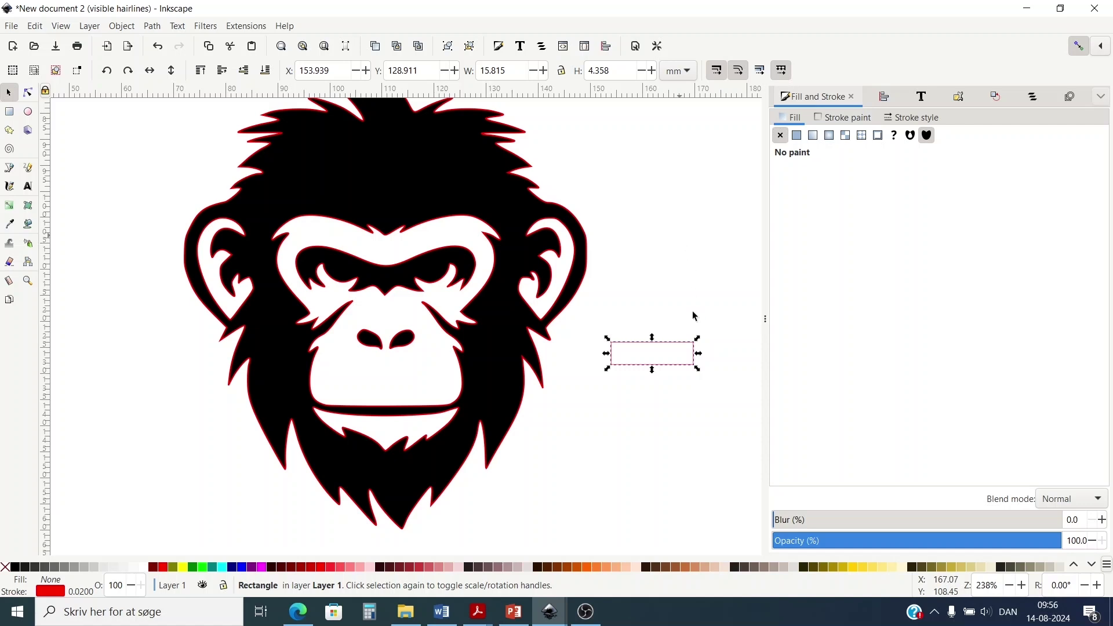
pyautogui.press('Escape')
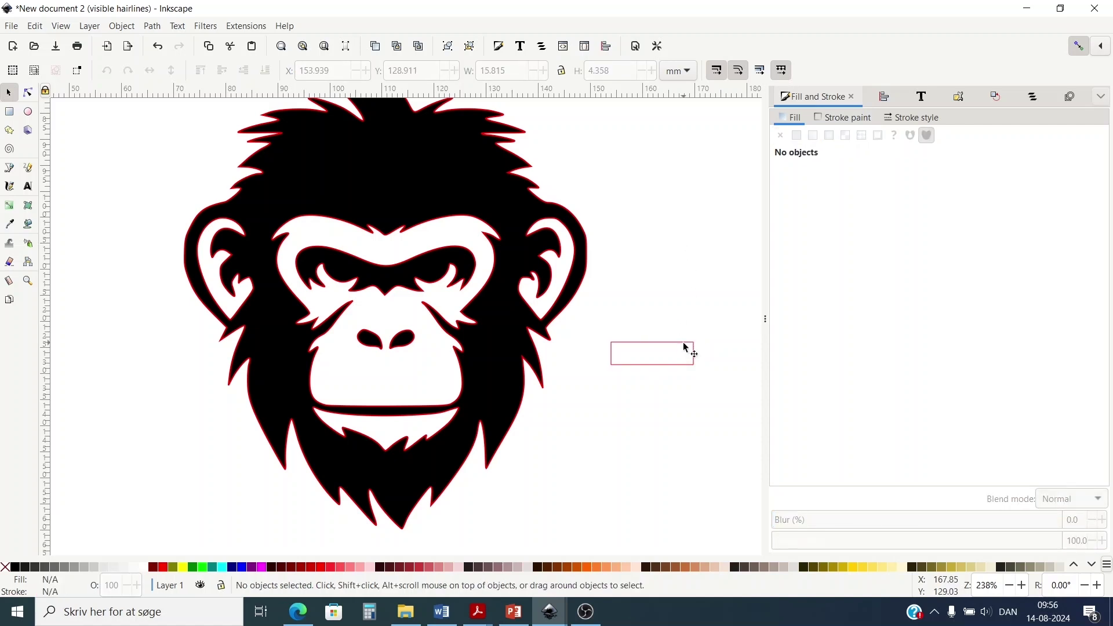
# Move the unfilled rectangle onto the black area beside the monkey's mouth, at about X 124.2 mm, Y 135.9 mm
pyautogui.click(686, 347)
pyautogui.moveTo(690, 350); pyautogui.dragTo(511, 372)
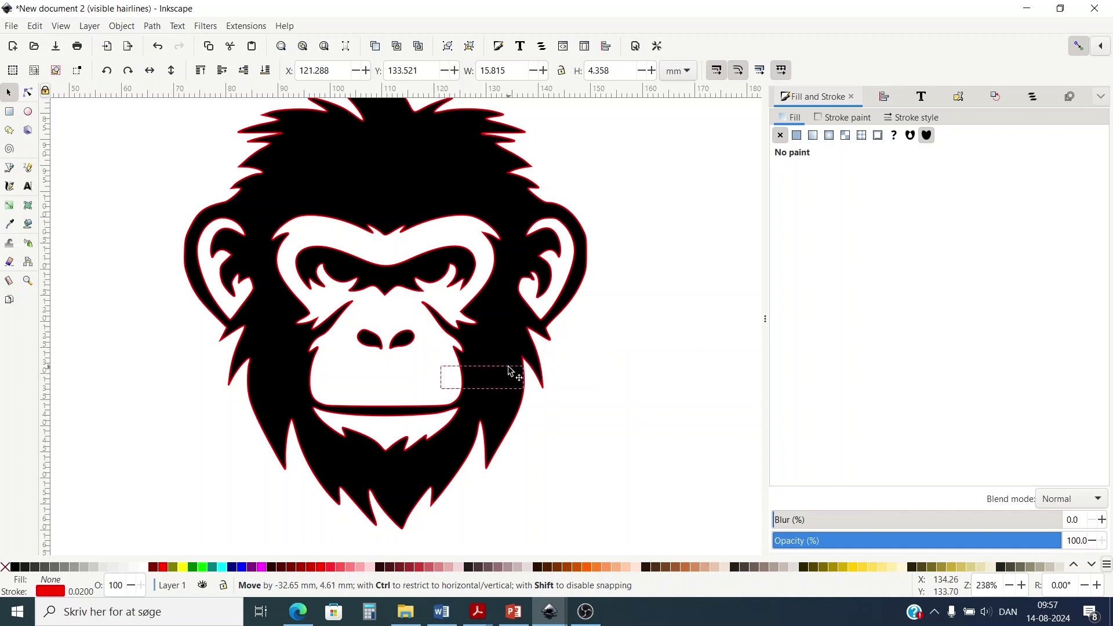
pyautogui.moveTo(511, 371); pyautogui.dragTo(495, 407)
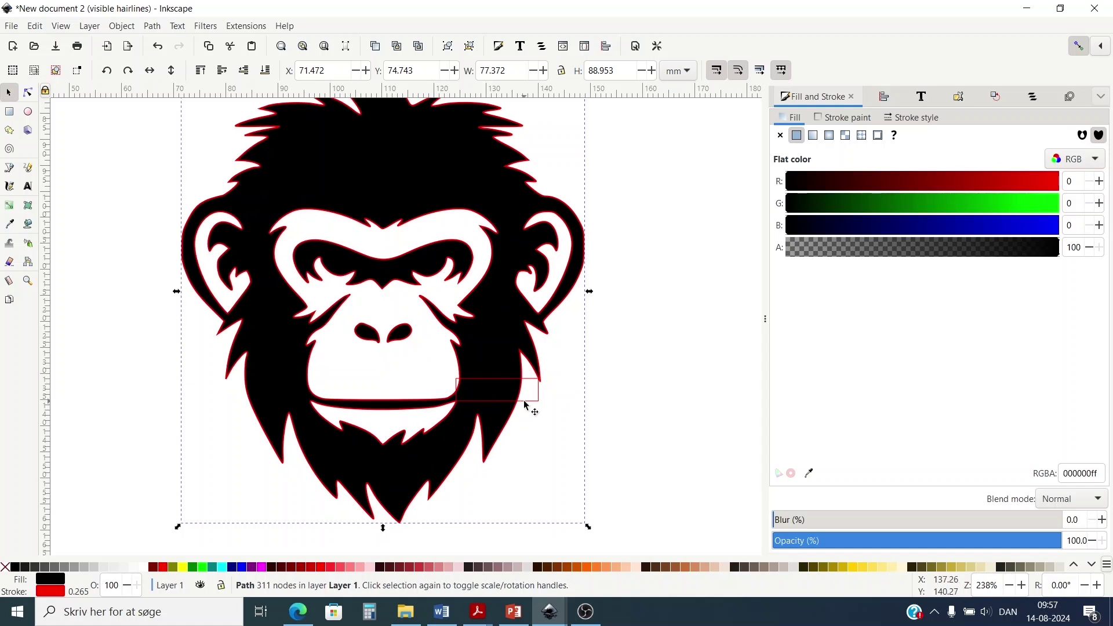
# Reduce the rectangle's height to about 2.46 mm and nudge it across the black cheek to about X 122.6 mm, Y 134.3 mm
pyautogui.click(528, 401)
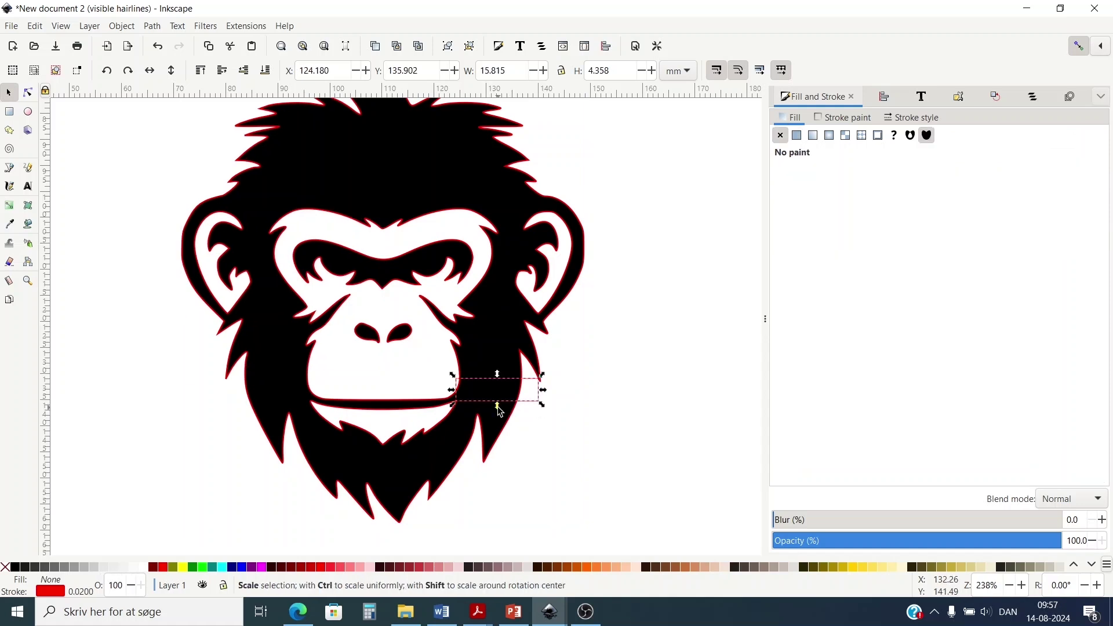
pyautogui.moveTo(500, 407); pyautogui.dragTo(499, 398)
pyautogui.press('Up')
pyautogui.press('Up')
pyautogui.press('Up')
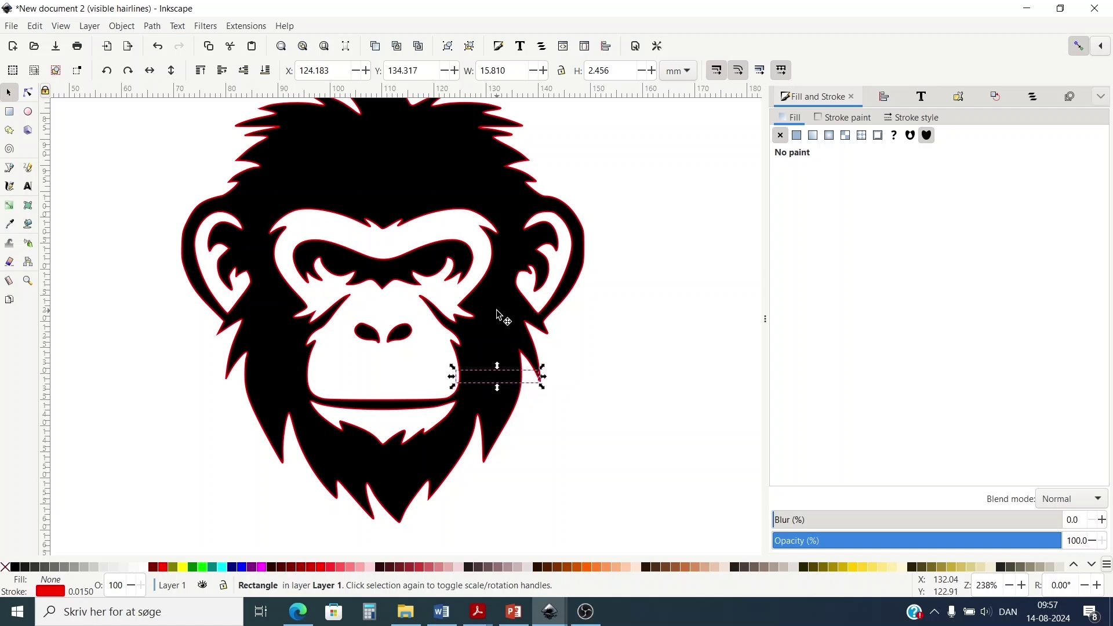
pyautogui.press('Left')
pyautogui.press('Left')
pyautogui.press('Left')
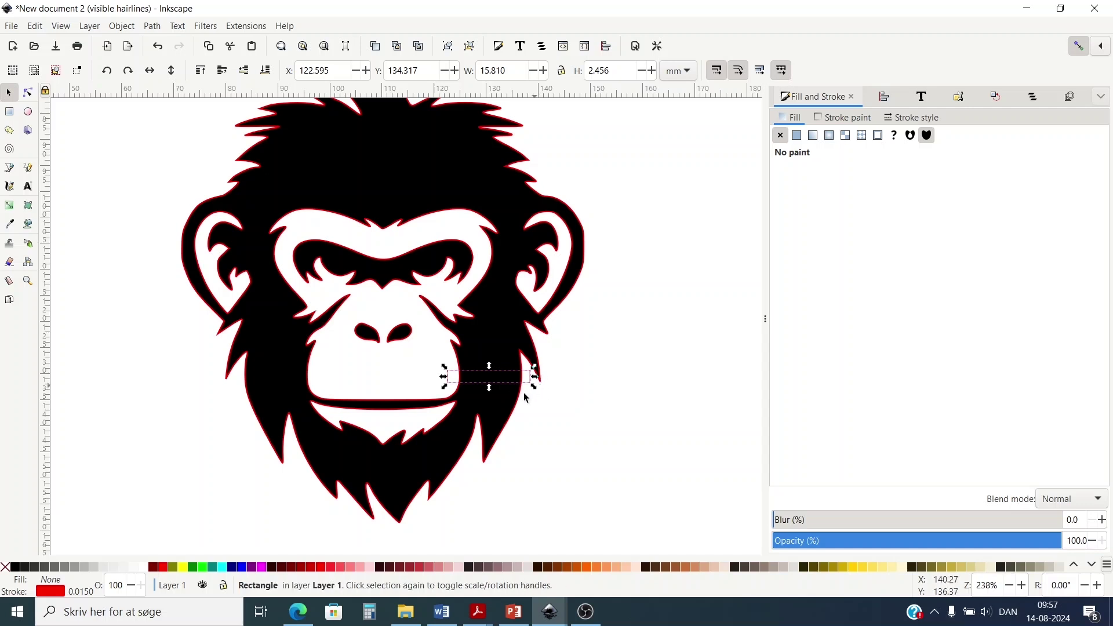
pyautogui.click(571, 396)
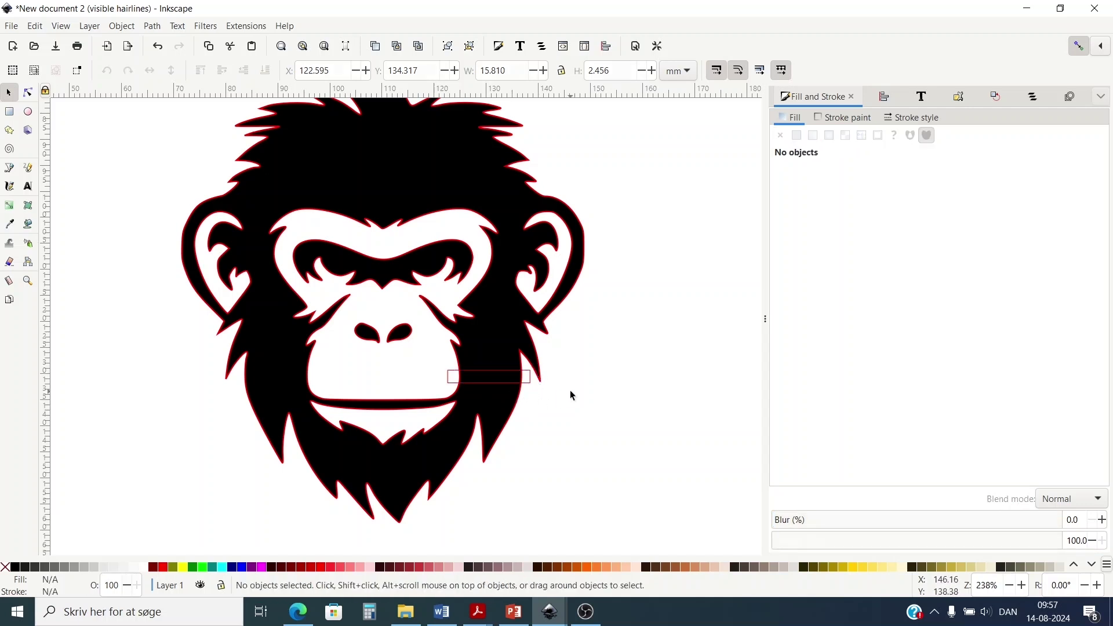
# Cut the rectangle out of the monkey path with the Difference operation, opening a bridge from the muzzle to the outer edge
pyautogui.click(504, 413)
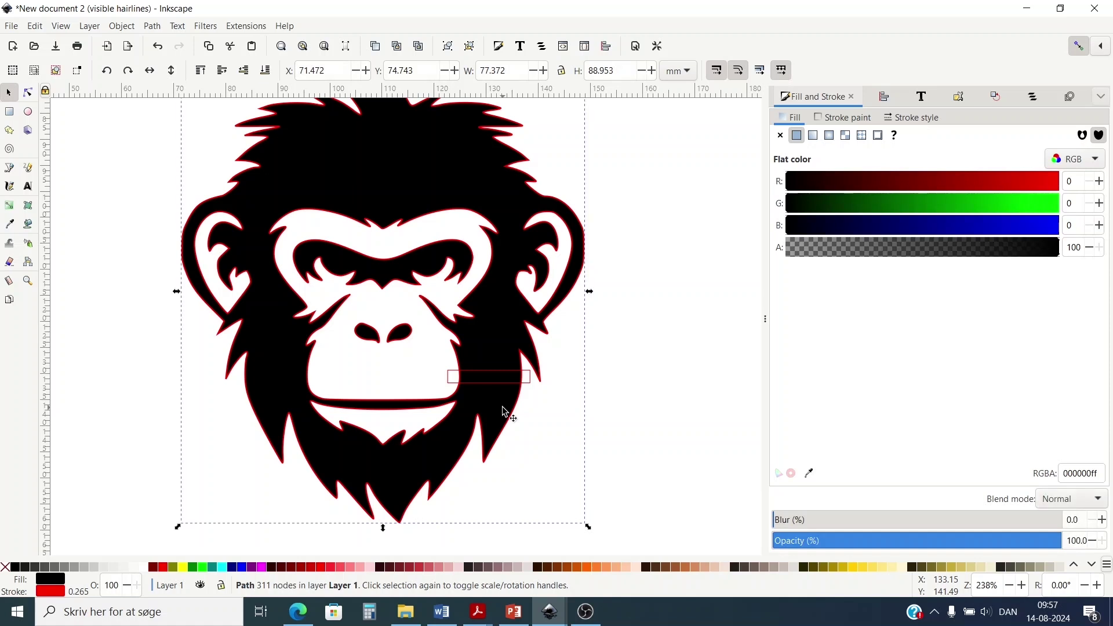
pyautogui.keyDown('shift'); pyautogui.click(452, 382); pyautogui.keyUp('shift')
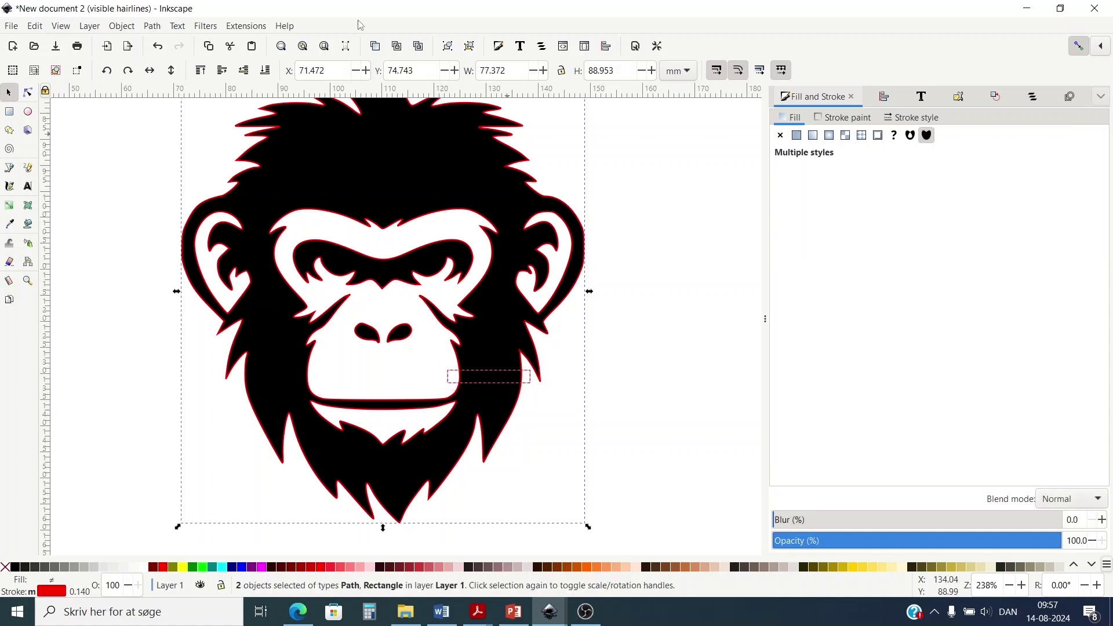
pyautogui.click(152, 27)
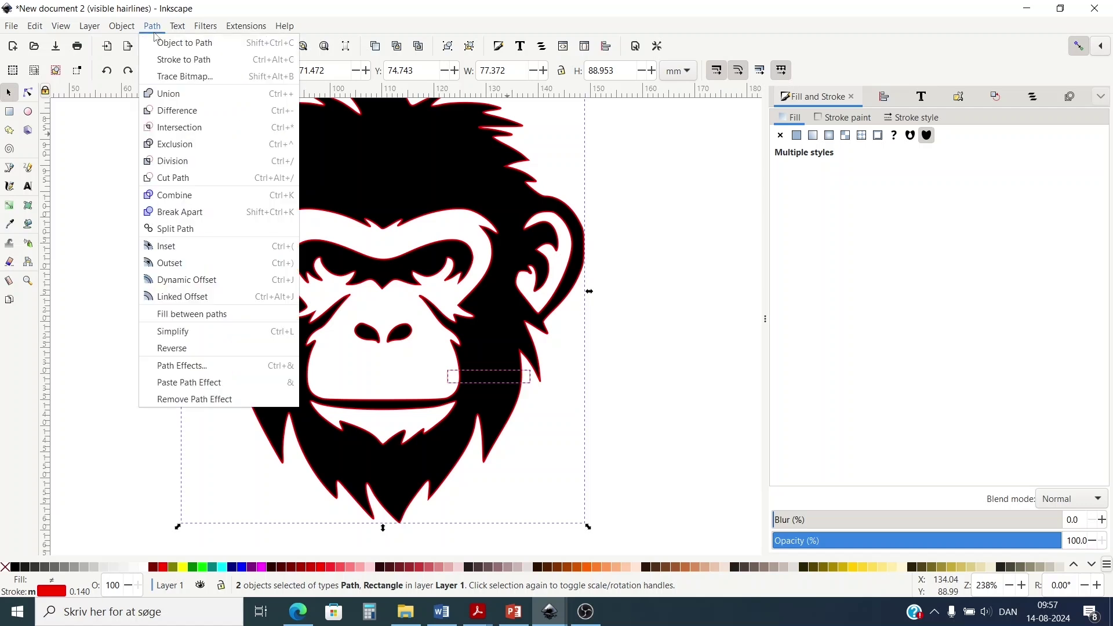
pyautogui.click(164, 110)
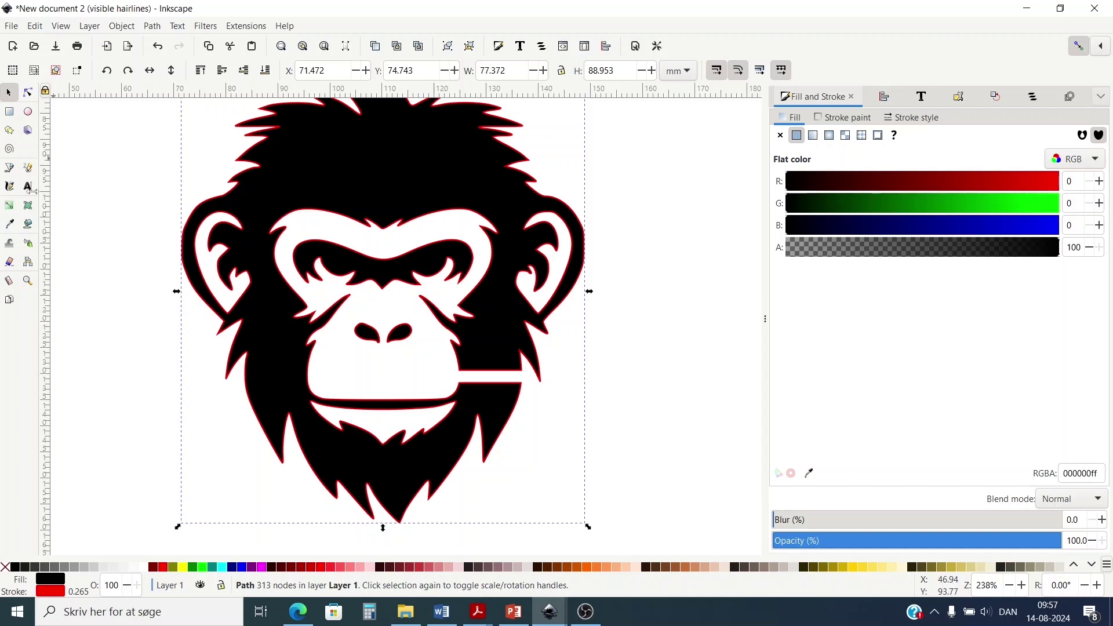
# Try a freehand calligraphic stroke from the blank area beside the jaw through the bridge to the muzzle, and undo it
pyautogui.click(10, 168)
pyautogui.click(10, 187)
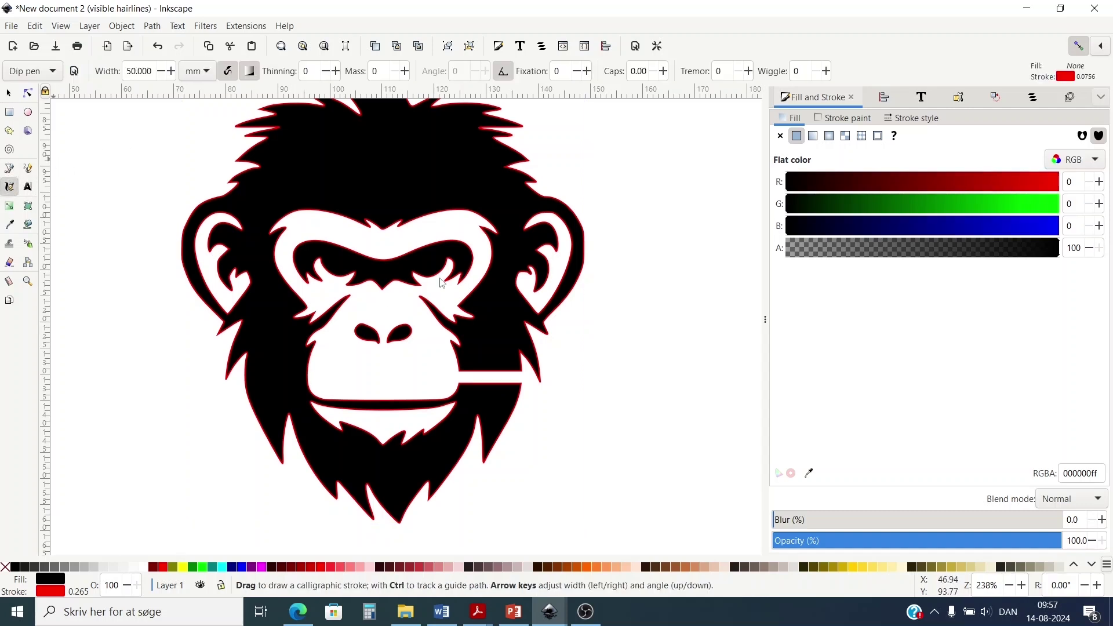
pyautogui.moveTo(608, 439)
pyautogui.mouseDown()
pyautogui.moveTo(534, 383)
pyautogui.moveTo(364, 362)
pyautogui.mouseUp()
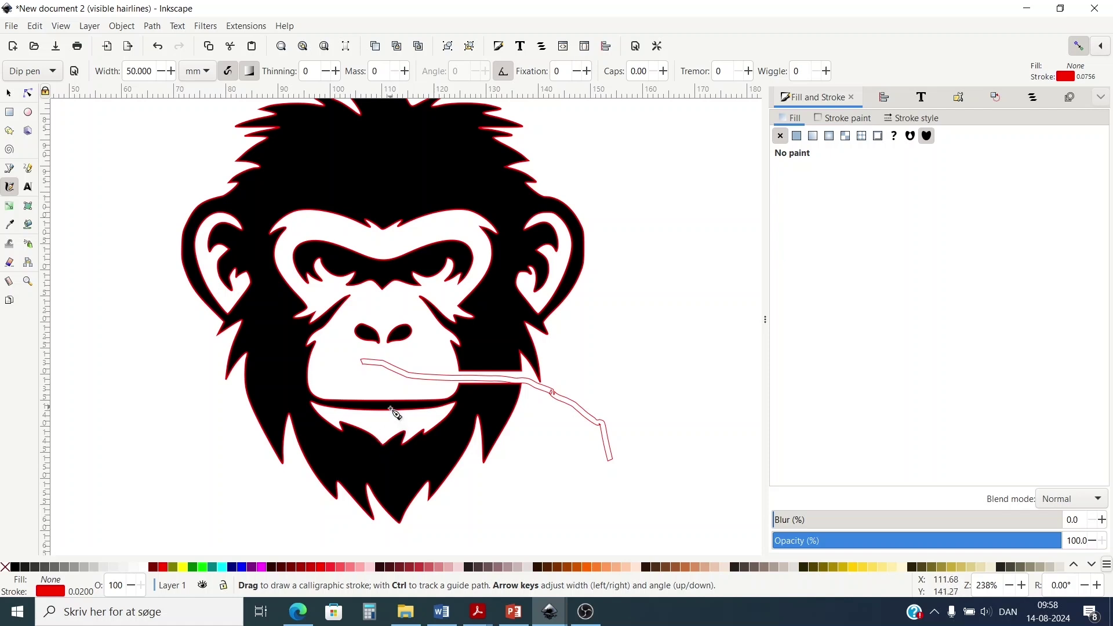
pyautogui.press('ctrl')
pyautogui.hotkey('ctrl', 'z')
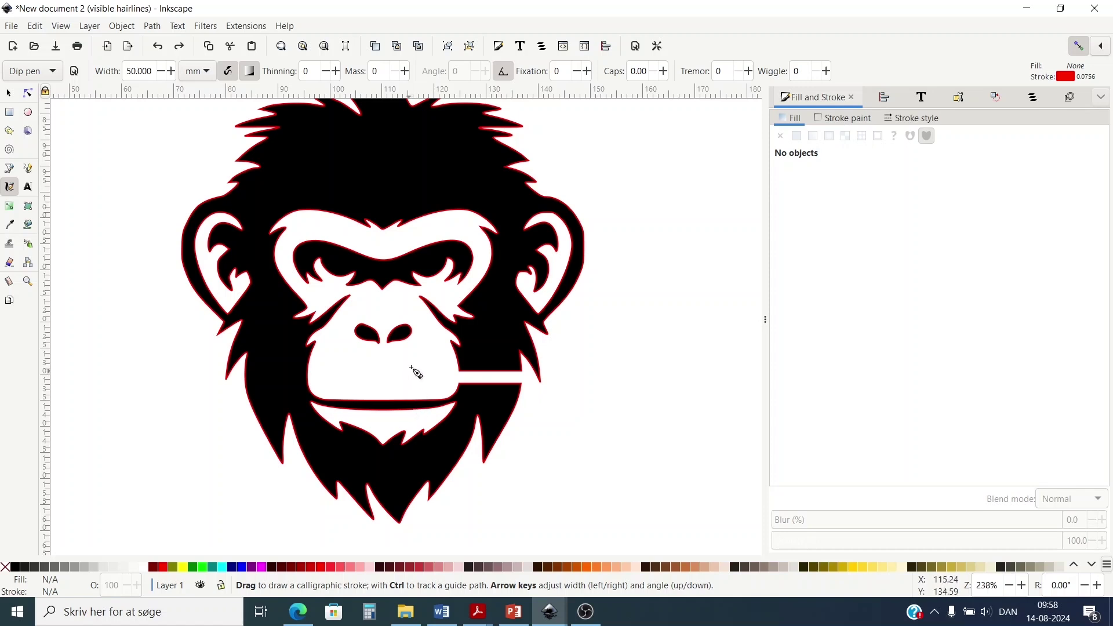
# Draw an unfilled rectangle about 8.8 × 2.6 mm and place it across the monkey's left-hand ear rim at about X 66.8 mm, Y 108.4 mm
pyautogui.click(9, 112)
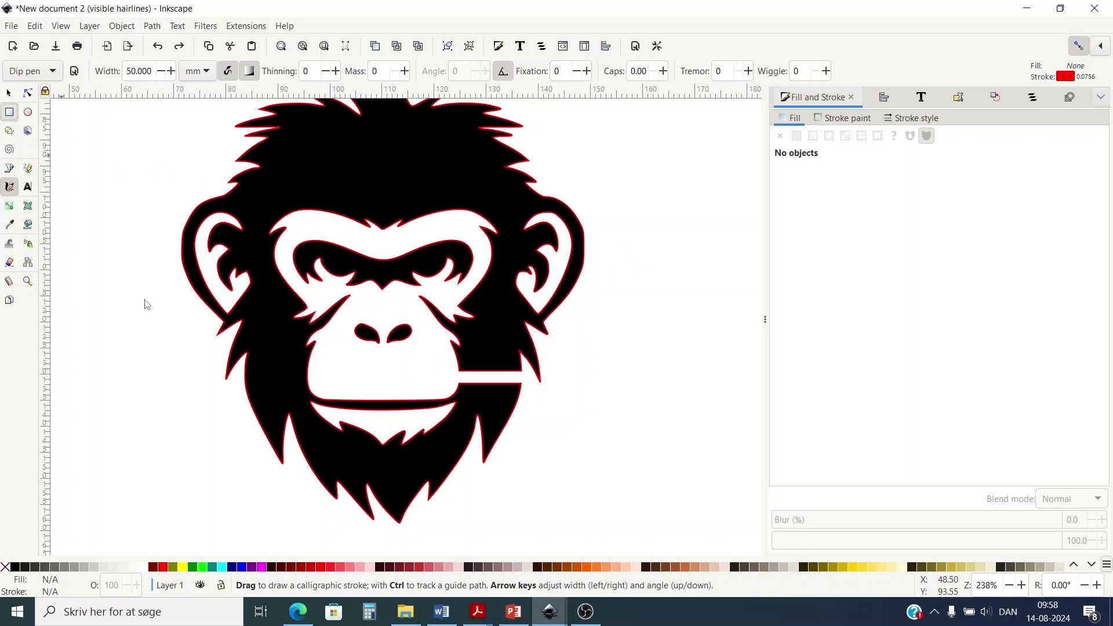
pyautogui.moveTo(122, 243); pyautogui.dragTo(172, 257)
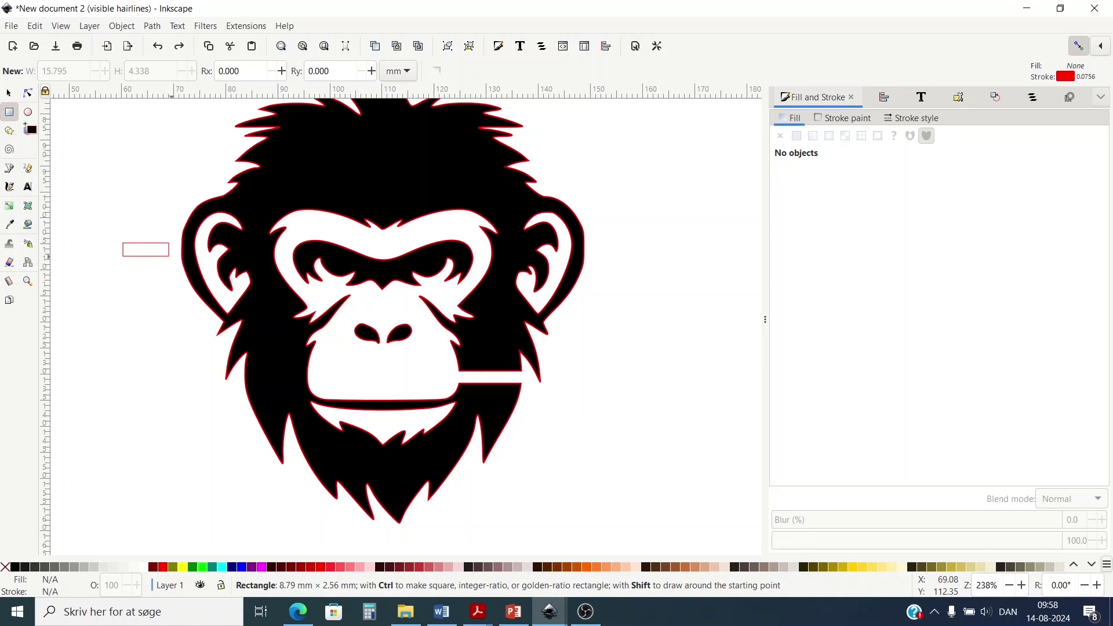
pyautogui.press('s')
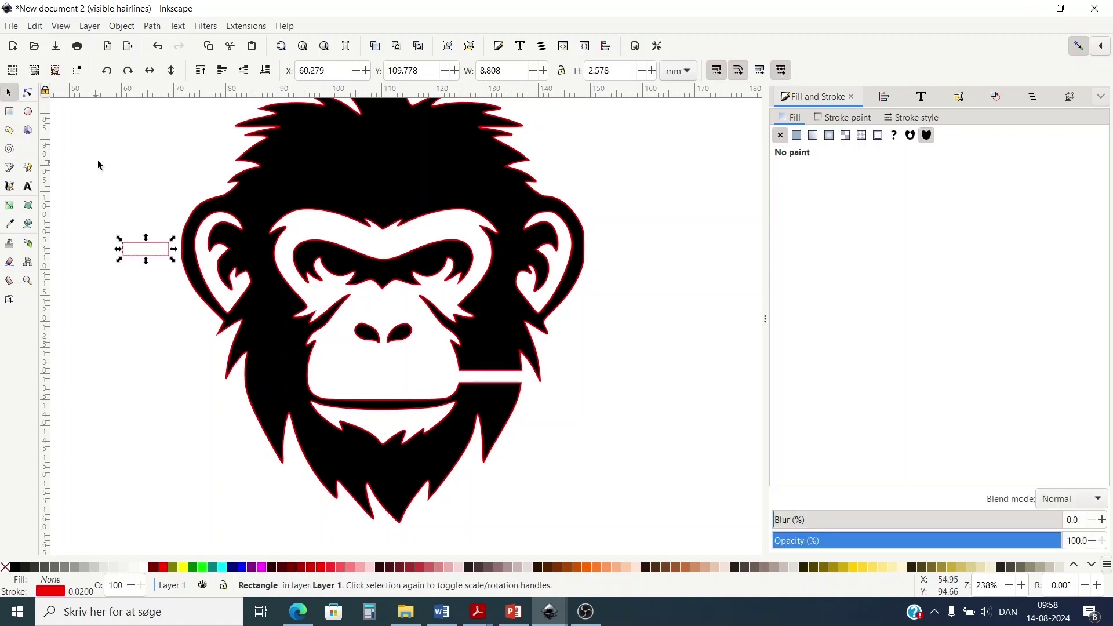
pyautogui.moveTo(191, 254); pyautogui.dragTo(182, 253)
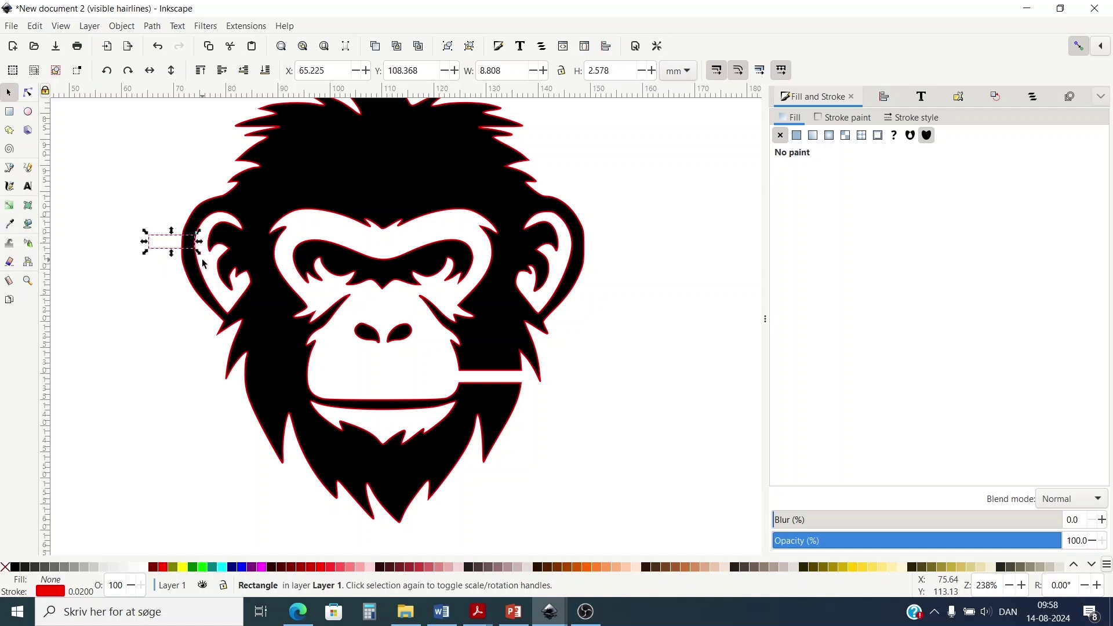
pyautogui.press('Right')
pyautogui.press('Right')
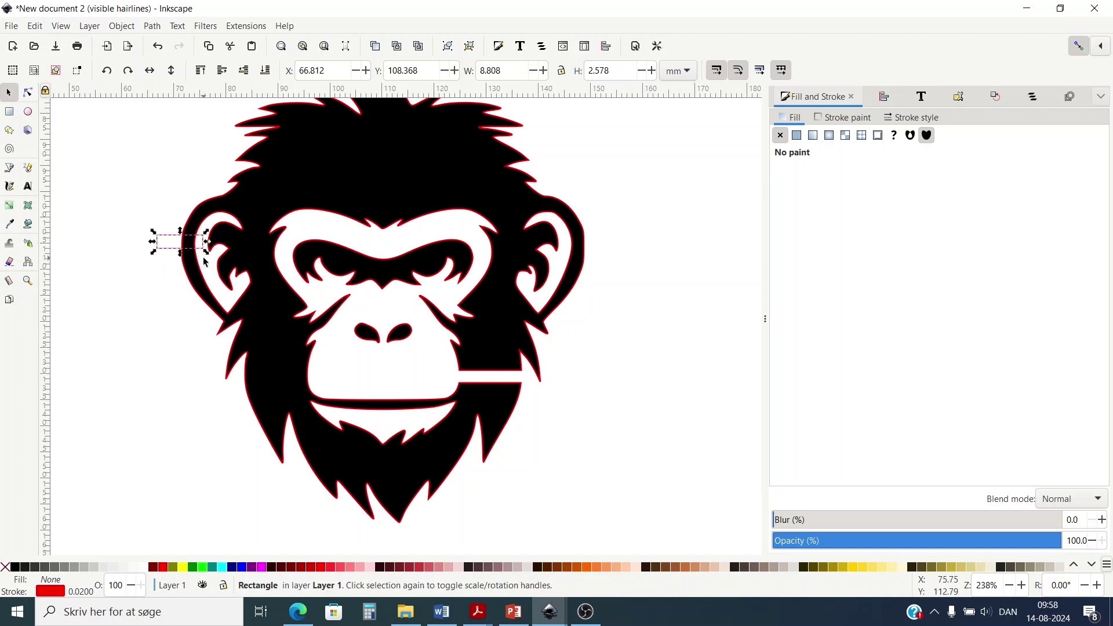
# Cut the rectangle out of the monkey path with the Difference operation, opening a bridge through the left-hand ear rim
pyautogui.keyDown('shift'); pyautogui.click(227, 216); pyautogui.keyUp('shift')
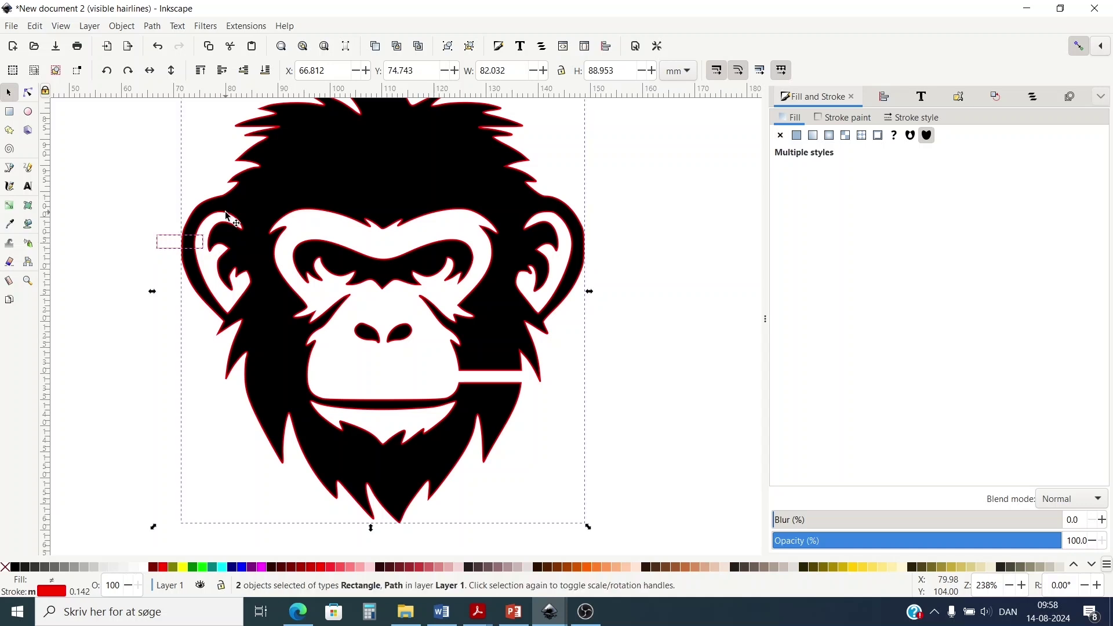
pyautogui.click(152, 28)
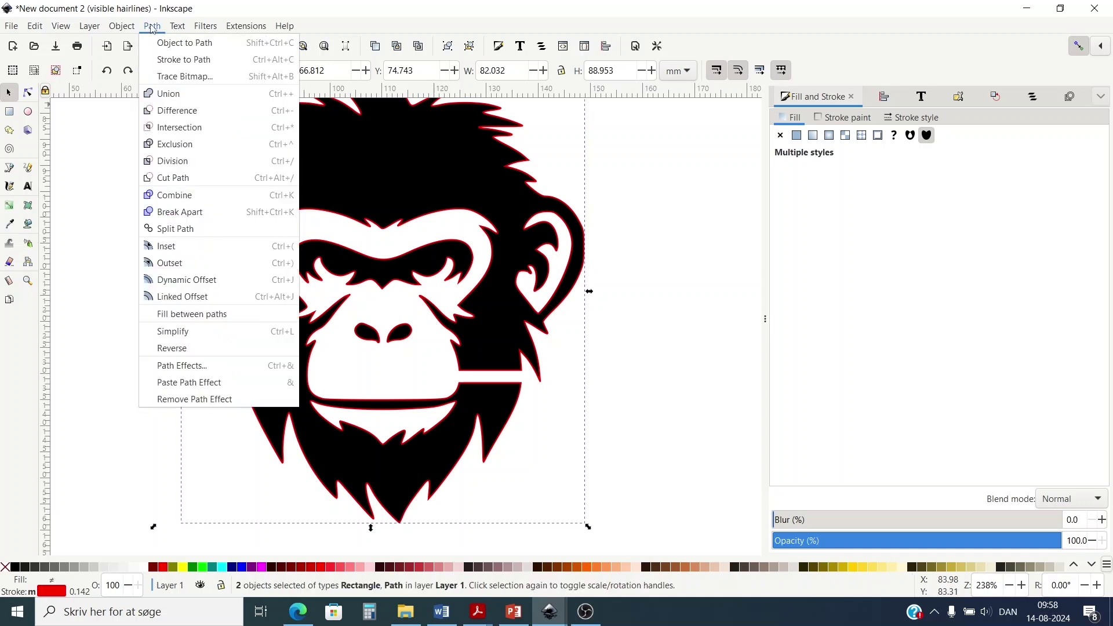
pyautogui.click(170, 112)
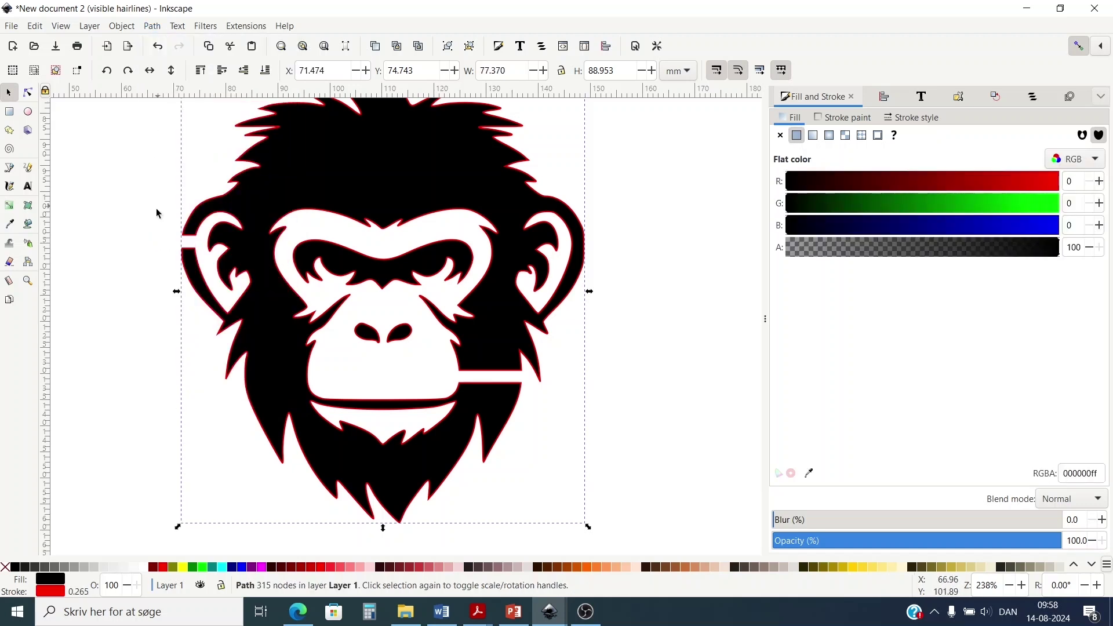
# Draw a rectangle about 8.3 × 2.3 mm and place it across the right-hand ear rim at about X 144.6 mm, Y 110.6 mm
pyautogui.click(12, 114)
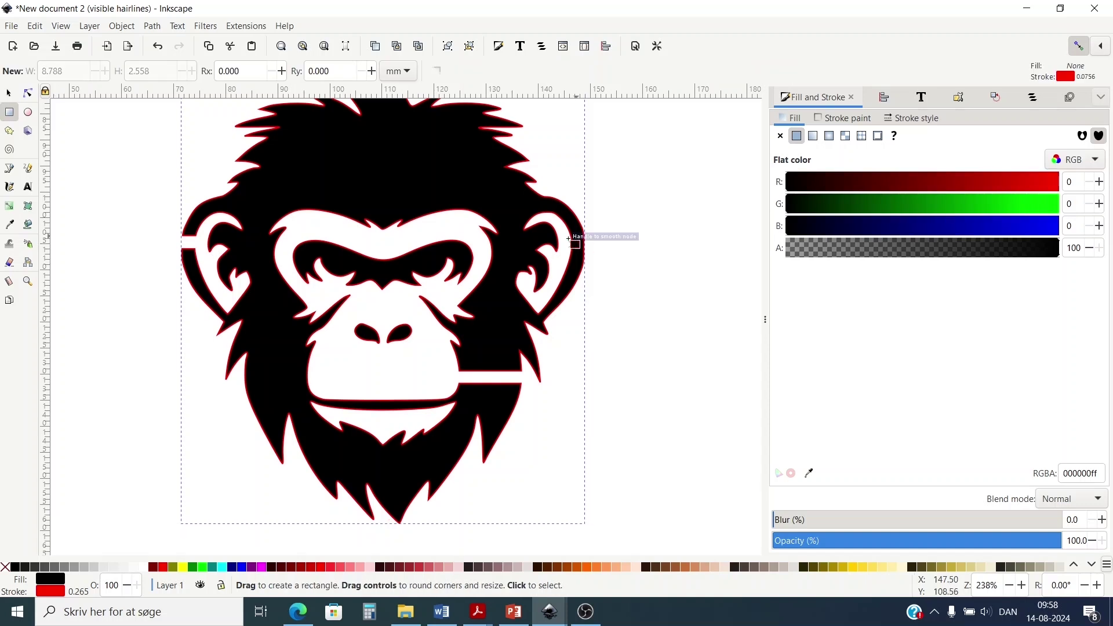
pyautogui.moveTo(571, 245); pyautogui.dragTo(615, 255)
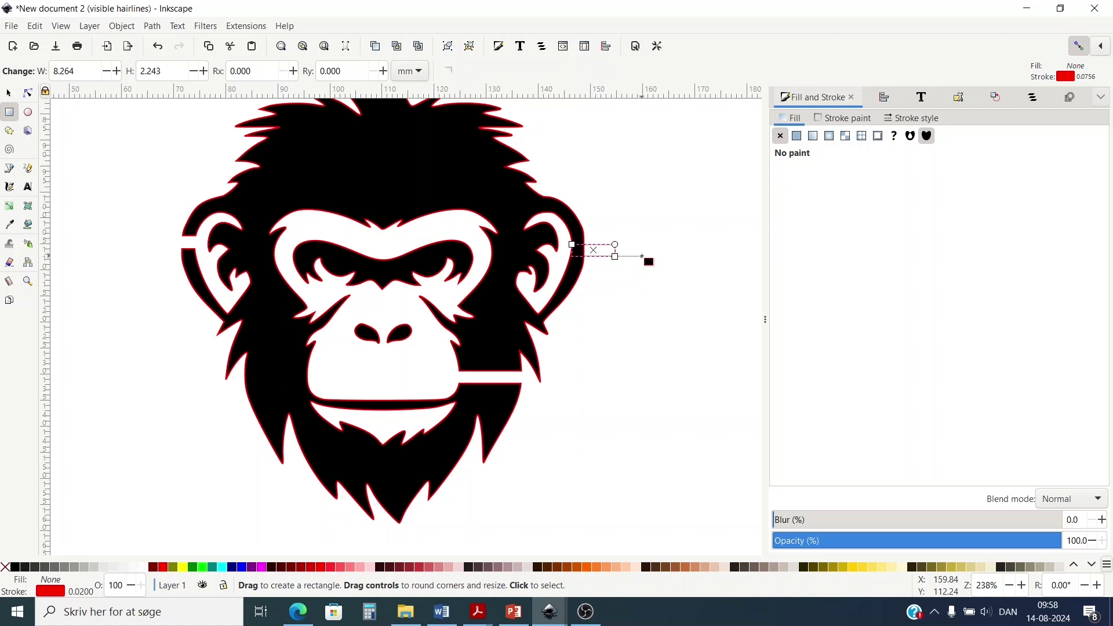
pyautogui.click(8, 93)
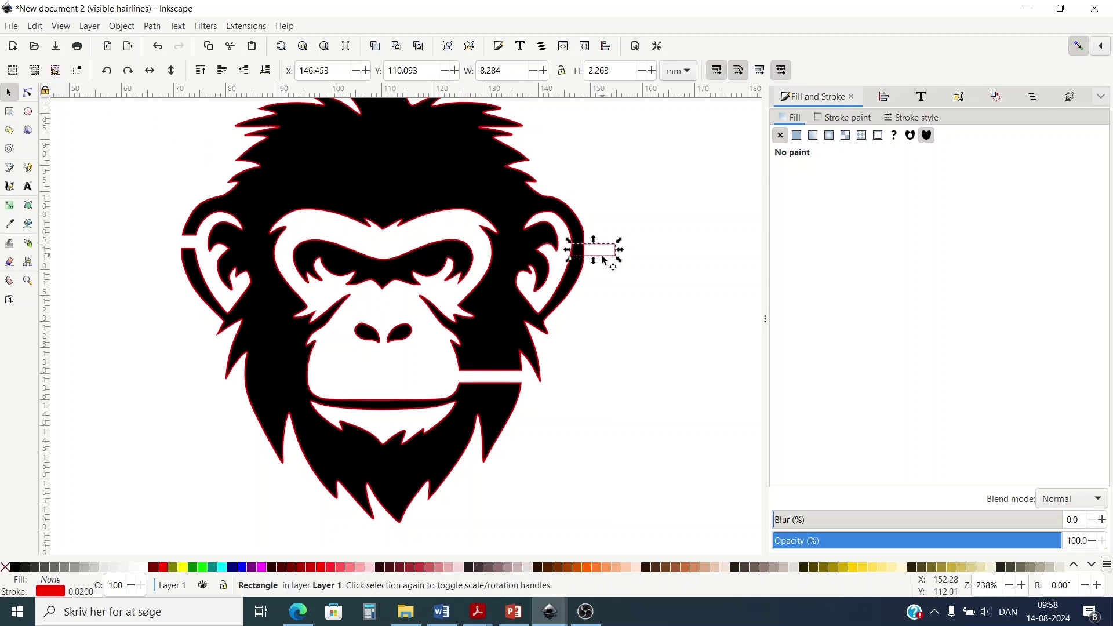
pyautogui.moveTo(602, 255); pyautogui.dragTo(599, 254)
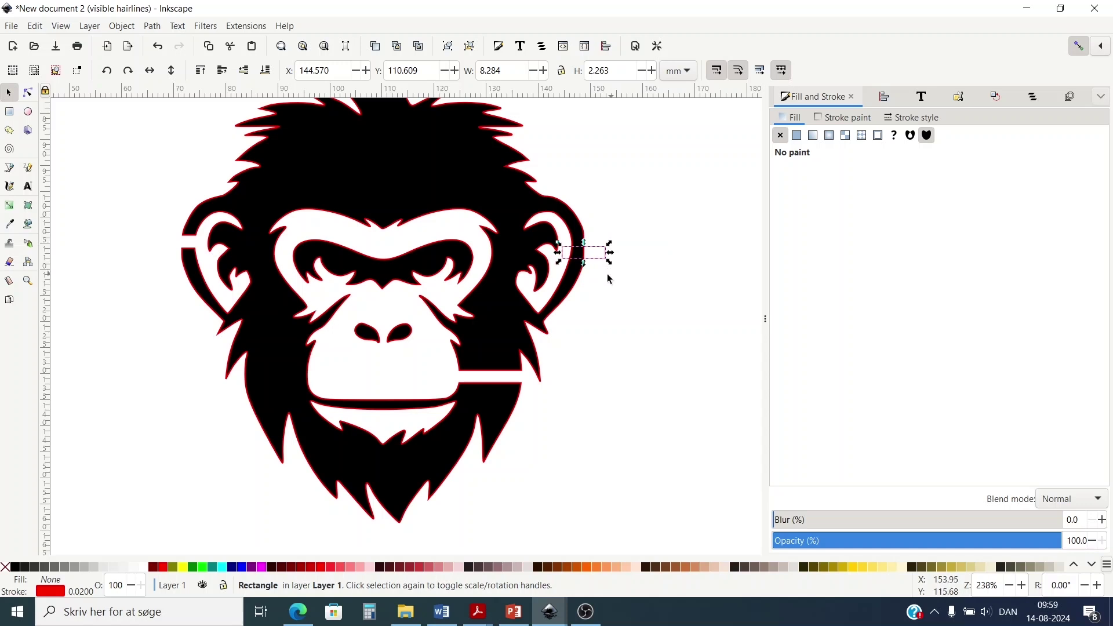
# Subtract the rectangle from the monkey path with the Difference operation to open a bridge through the right-hand ear rim
pyautogui.keyDown('shift'); pyautogui.click(571, 284); pyautogui.keyUp('shift')
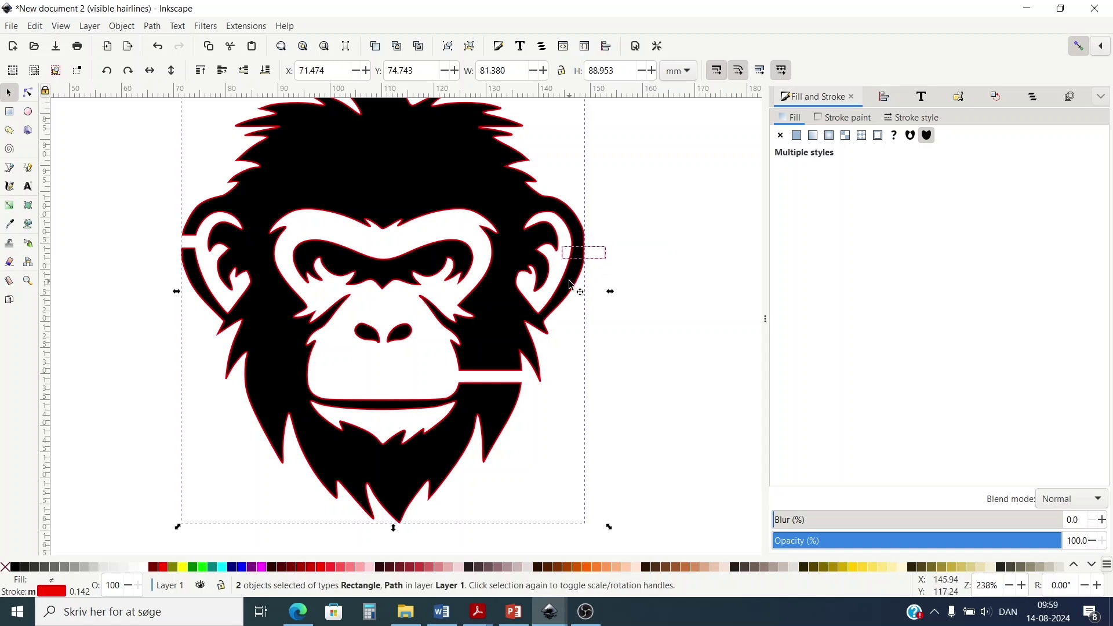
pyautogui.click(122, 26)
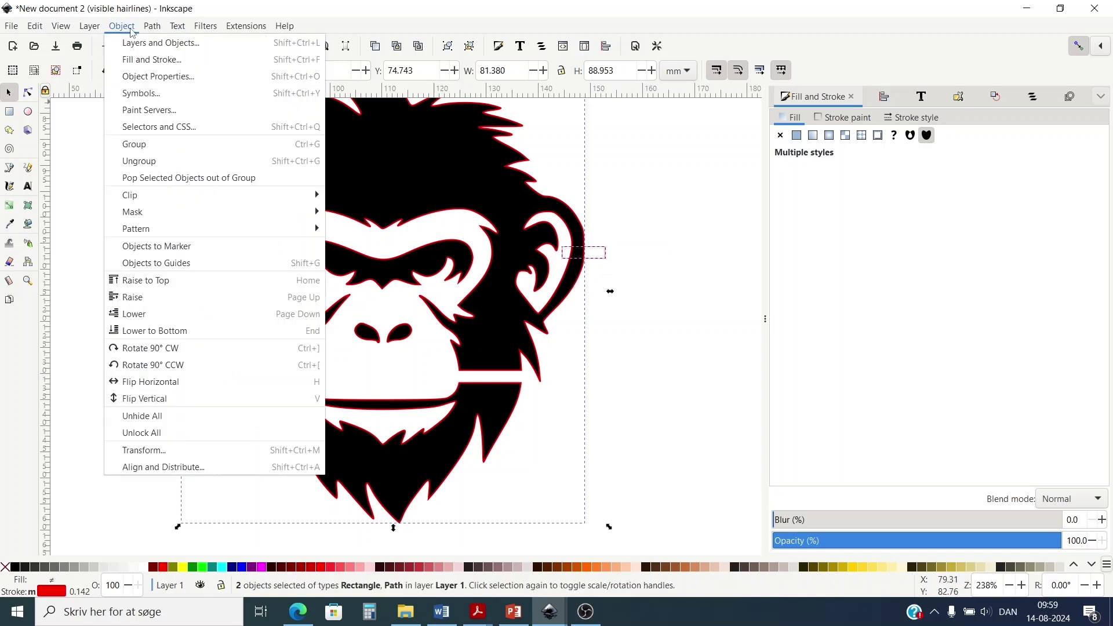
pyautogui.click(121, 26)
pyautogui.click(152, 26)
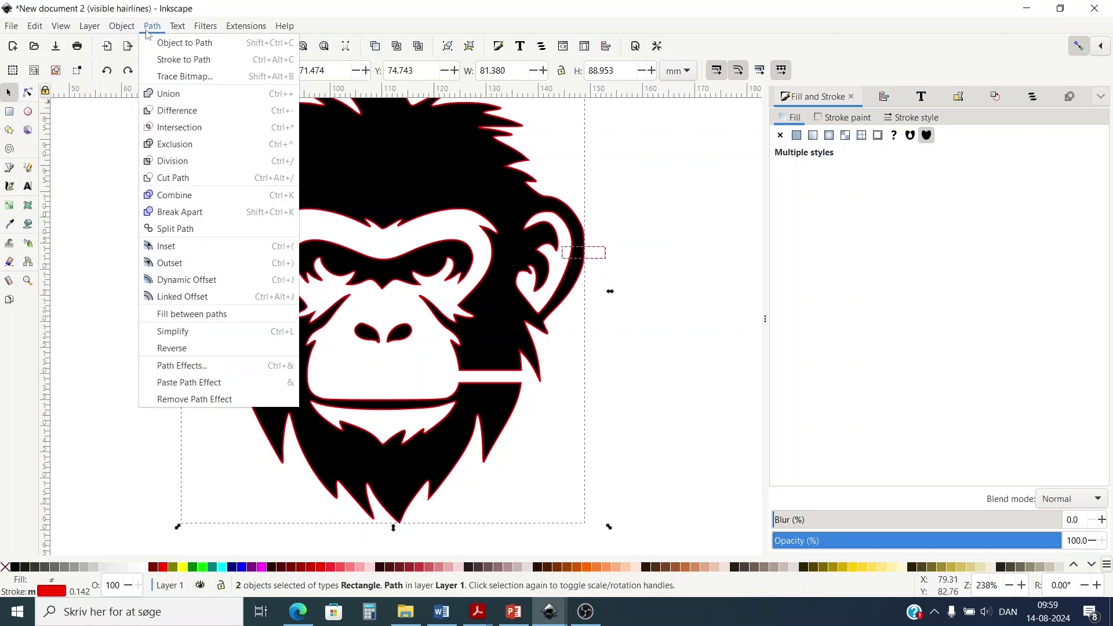
pyautogui.click(166, 116)
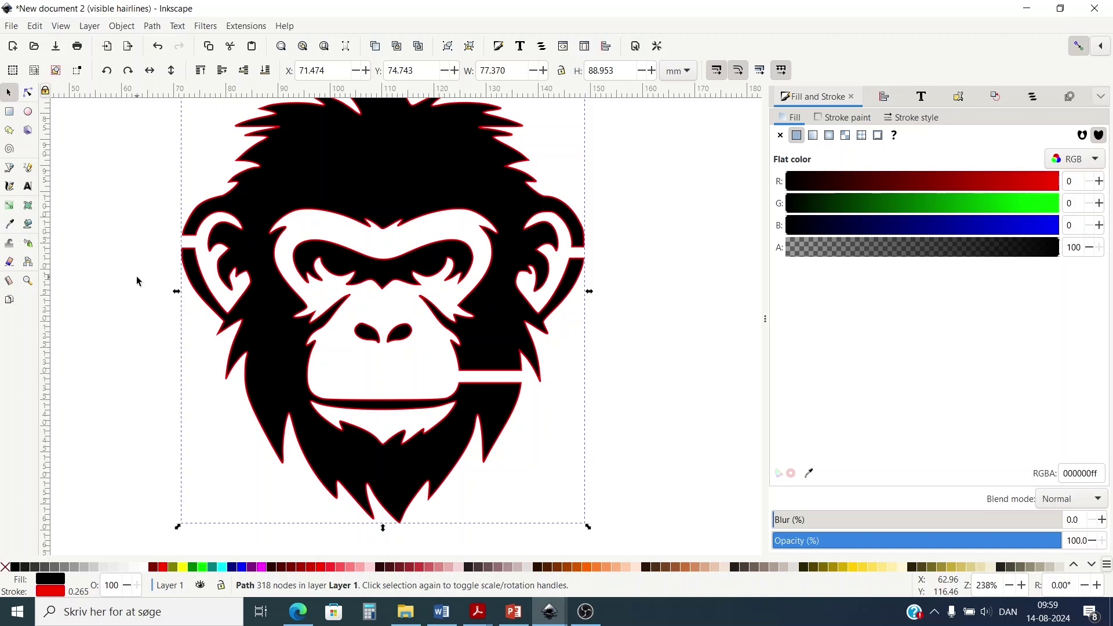
# Draw a tall rectangle about 2.7 × 14.3 mm from the white chin area down across the black beard
pyautogui.click(10, 111)
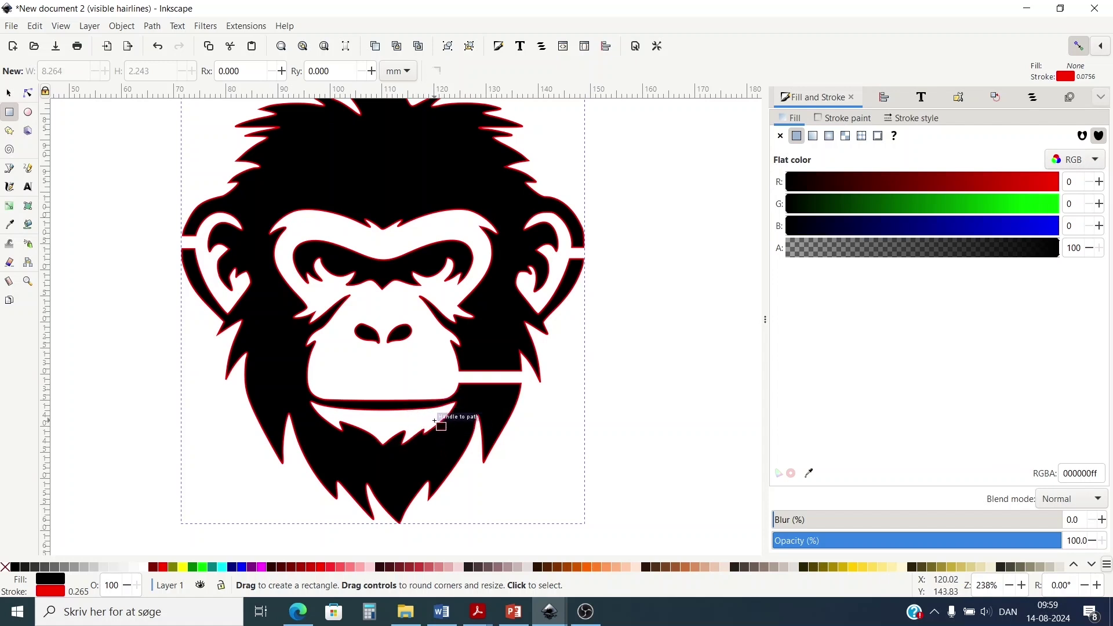
pyautogui.moveTo(442, 421); pyautogui.dragTo(459, 493)
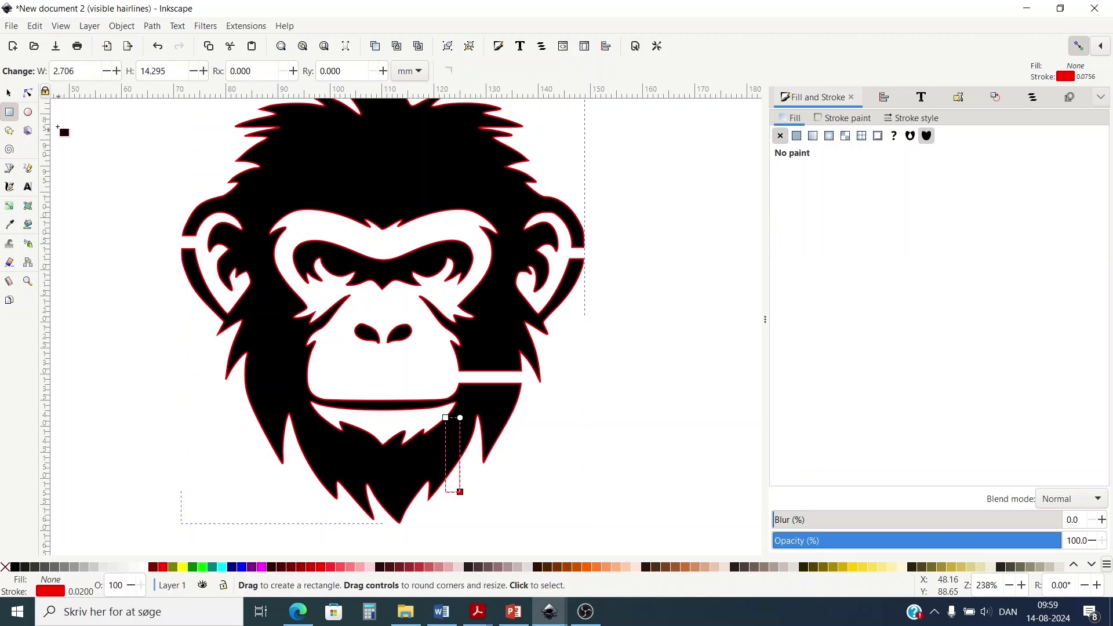
pyautogui.click(9, 93)
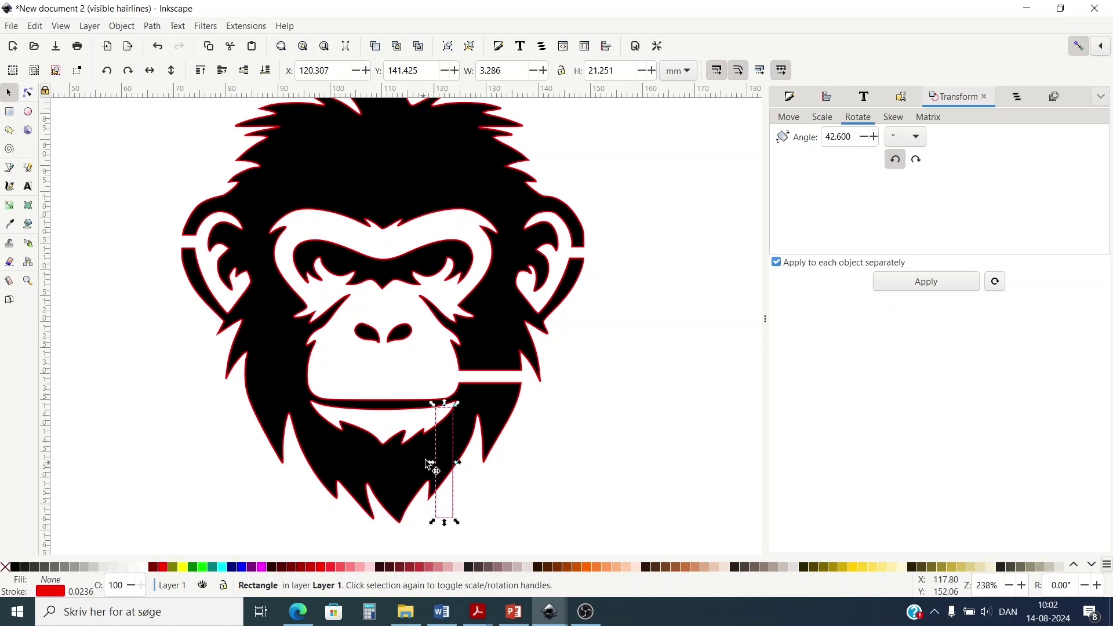
# Narrow the tall beard rectangle to about 2.3 mm and nudge it to about X 120.3 mm, Y 142 mm
pyautogui.moveTo(431, 462); pyautogui.dragTo(440, 466)
pyautogui.press('Left')
pyautogui.press('Left')
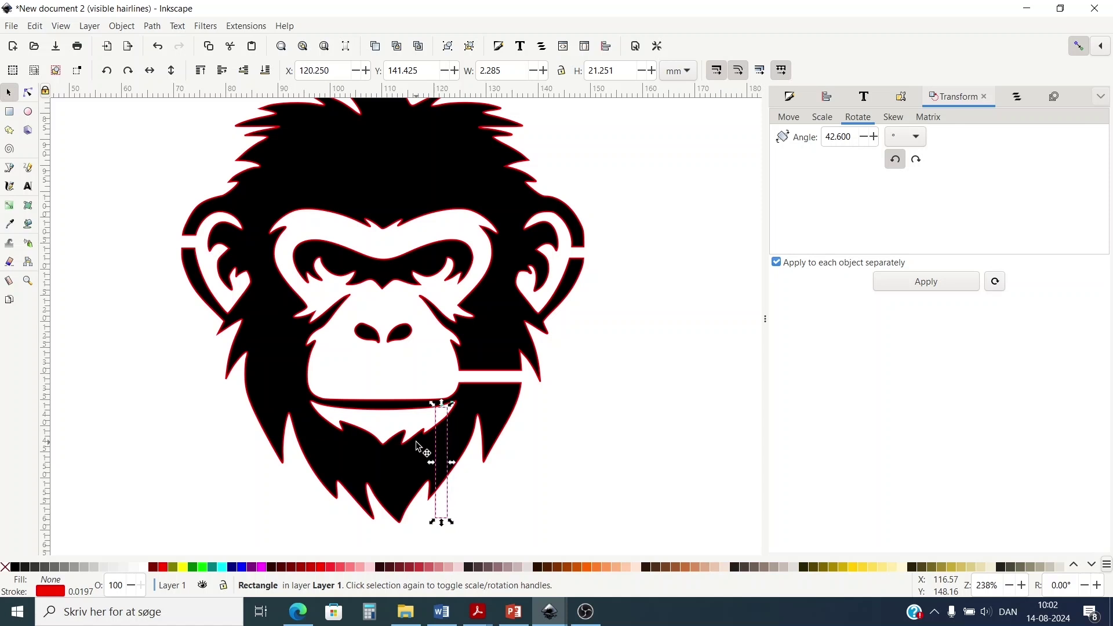
pyautogui.press('Down')
pyautogui.press('Down')
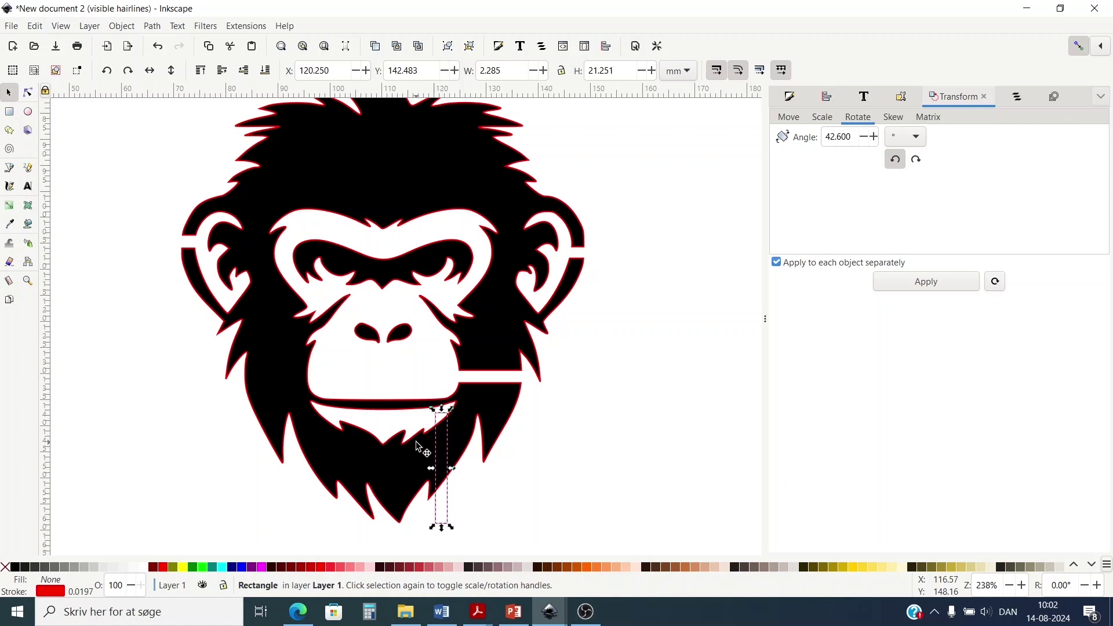
pyautogui.press('Up')
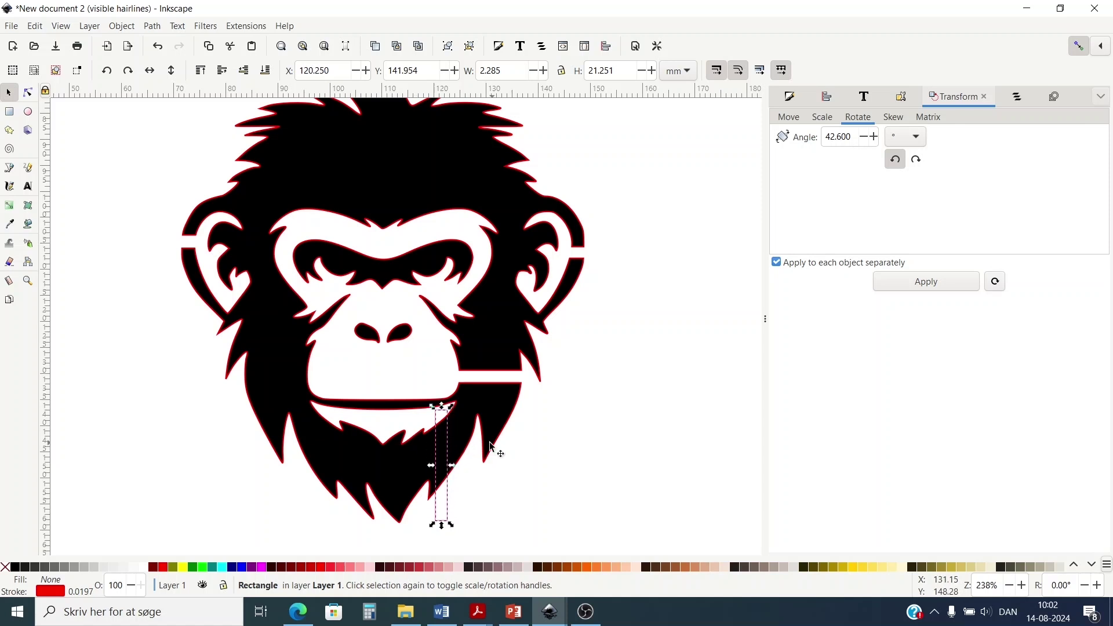
# Cut the tall rectangle out of the monkey path with the Difference operation, opening a bridge from the chin area through the beard
pyautogui.press('shift')
pyautogui.keyDown('shift'); pyautogui.click(504, 426); pyautogui.keyUp('shift')
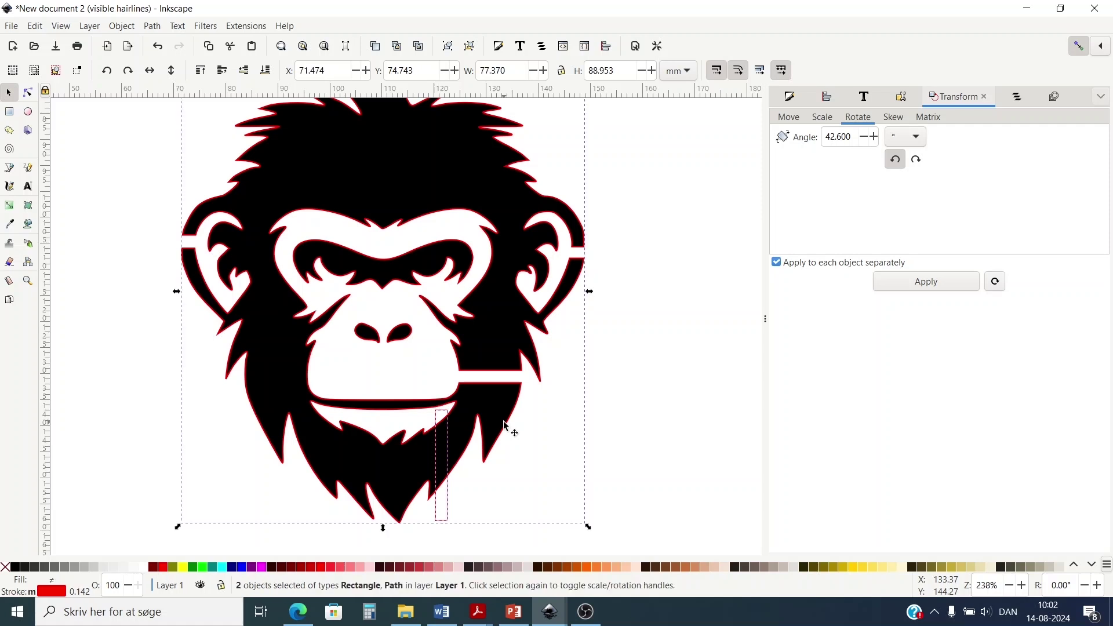
pyautogui.click(153, 27)
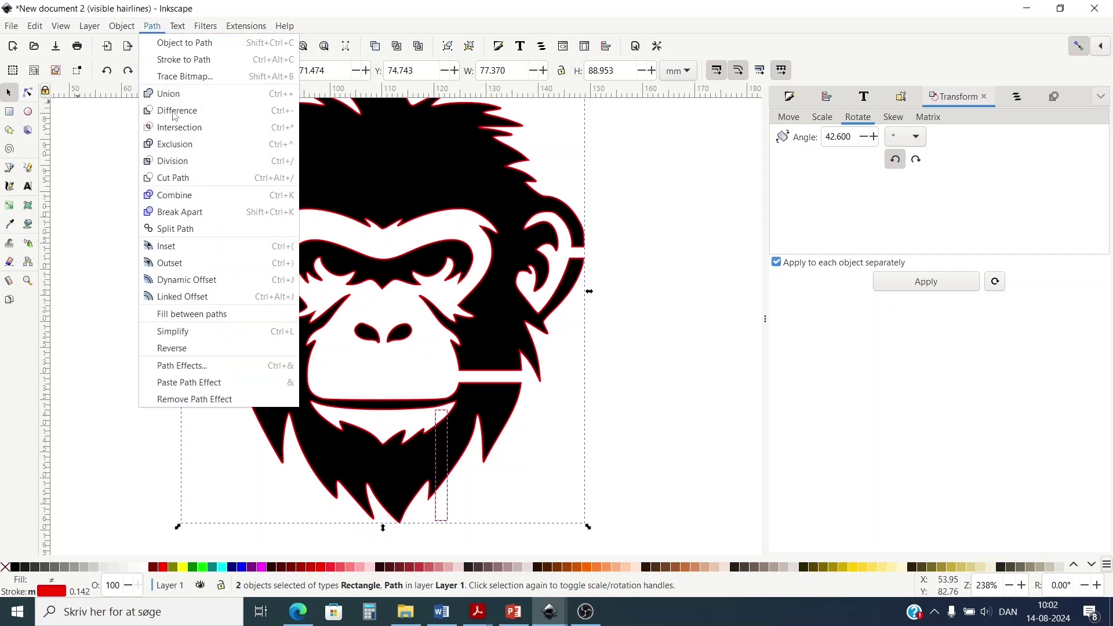
pyautogui.press('Escape')
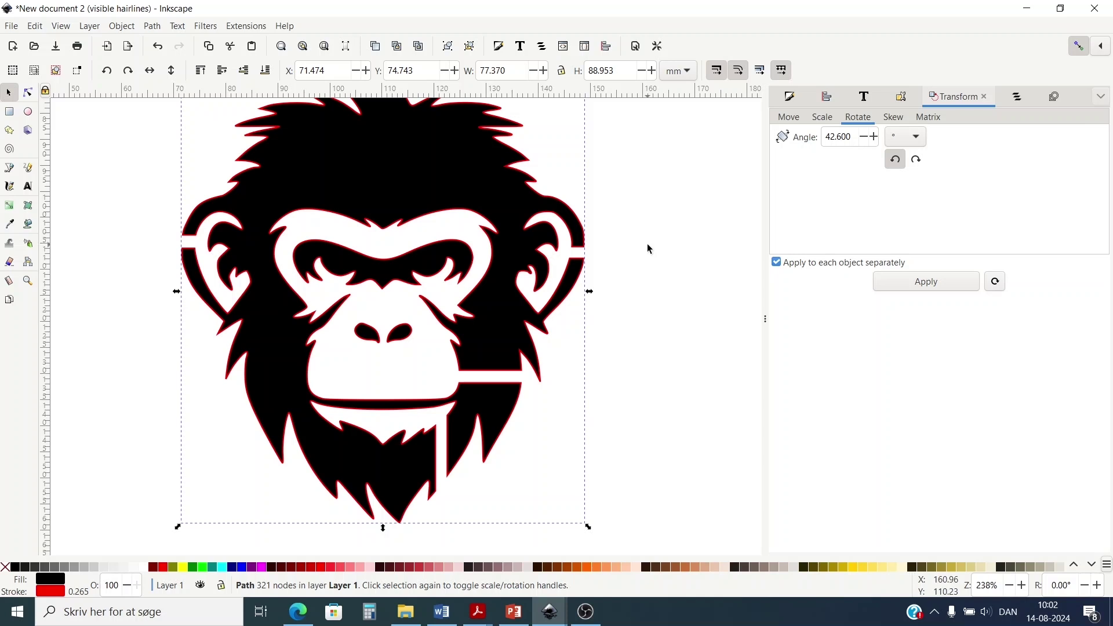
# Remove the fill from the bridged monkey path so only its red outline is kept
pyautogui.click(651, 214)
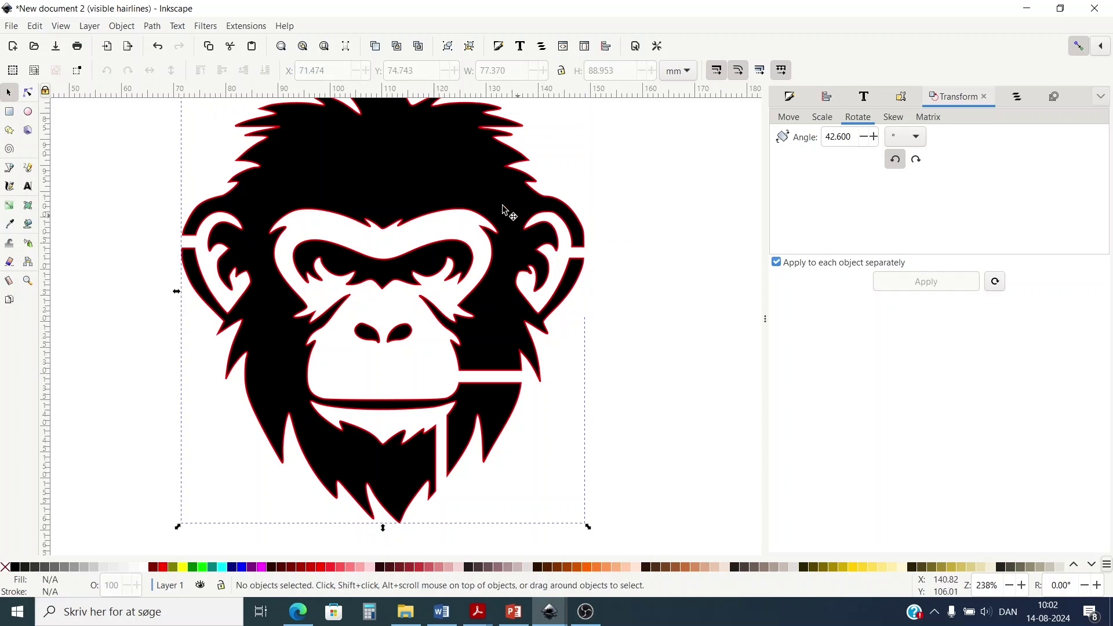
pyautogui.click(447, 173)
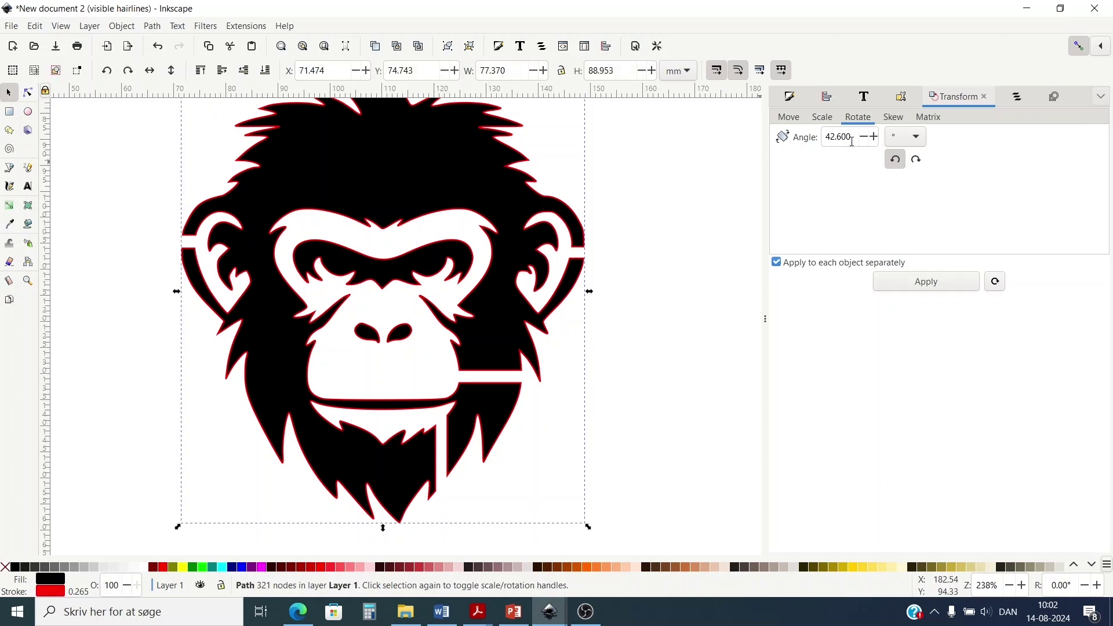
pyautogui.click(791, 99)
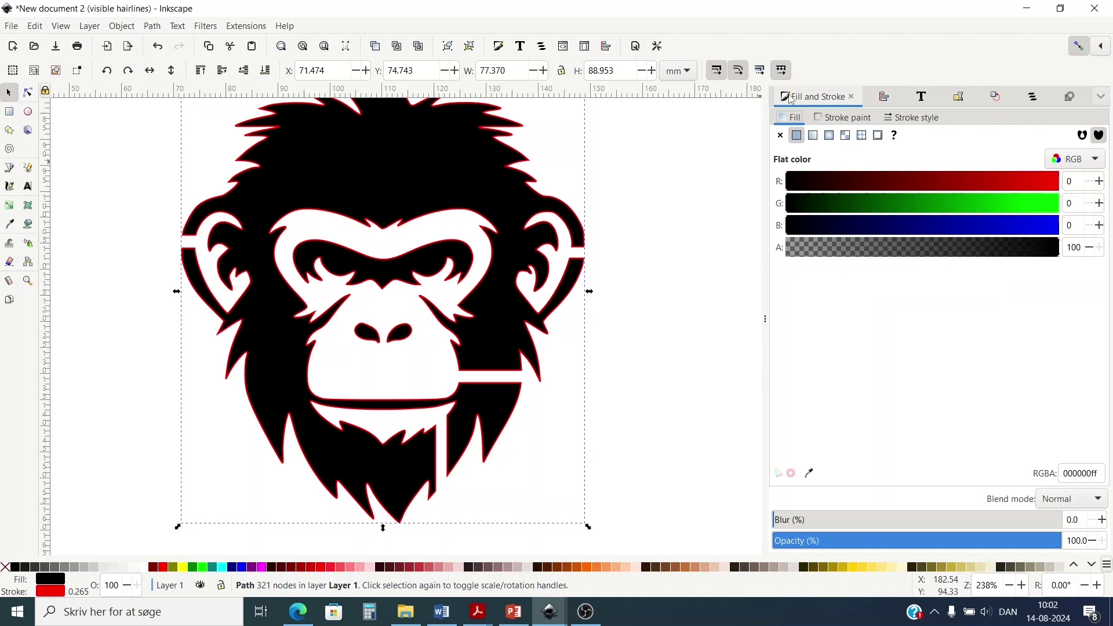
pyautogui.click(781, 136)
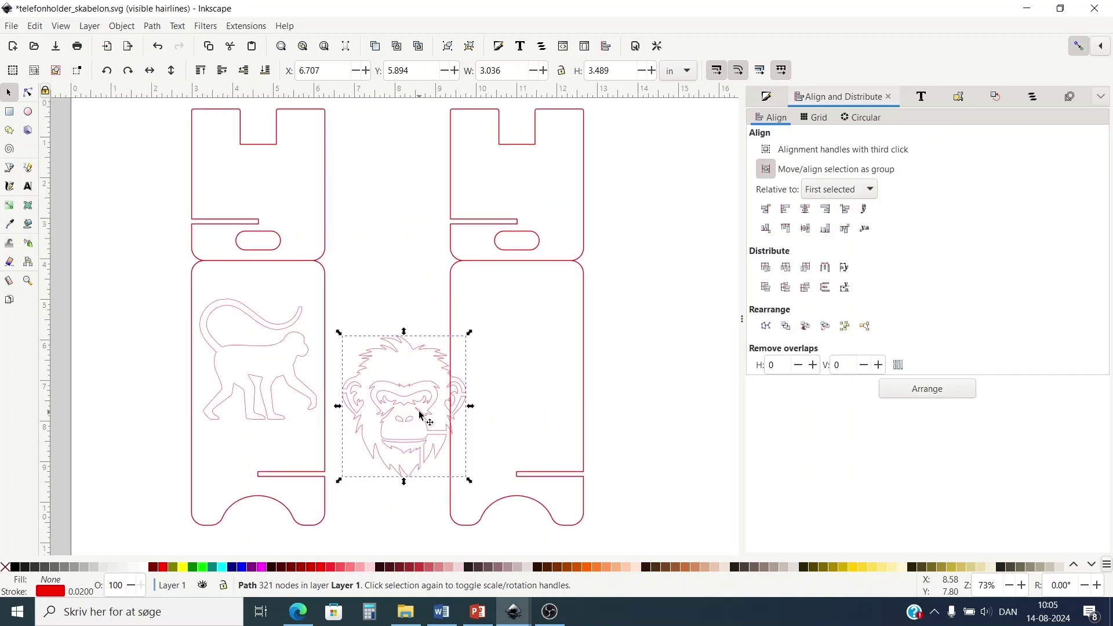
# Move the monkey face outline onto the second phone holder panel at about X 9.49 in, Y 4.99 in, and deselect it
pyautogui.moveTo(420, 412); pyautogui.dragTo(539, 376)
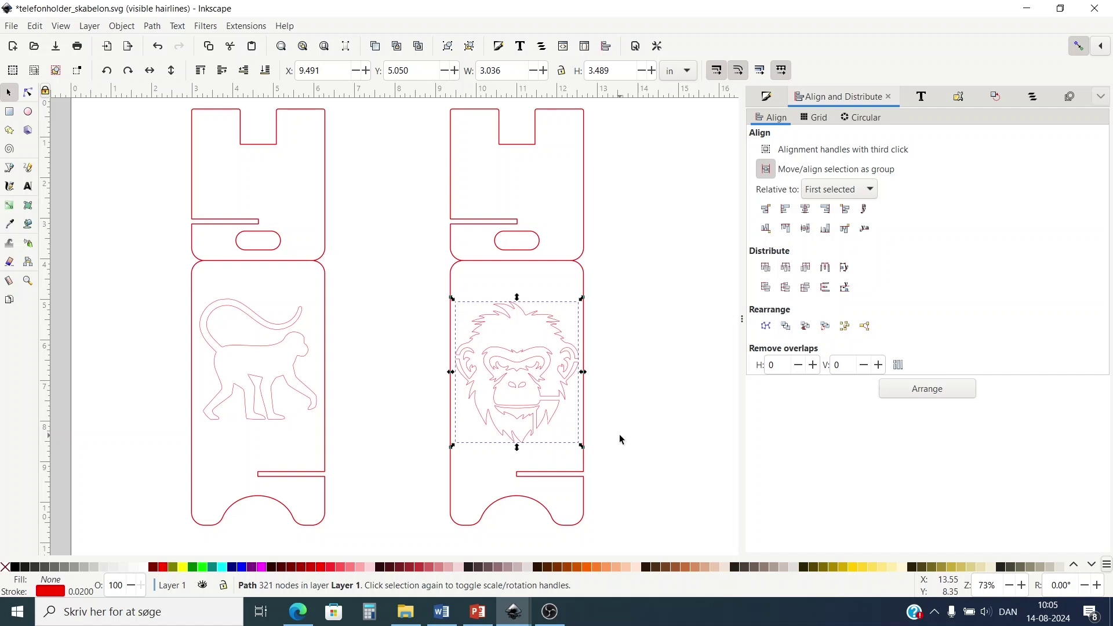
pyautogui.press('Up')
pyautogui.press('Up')
pyautogui.press('Up')
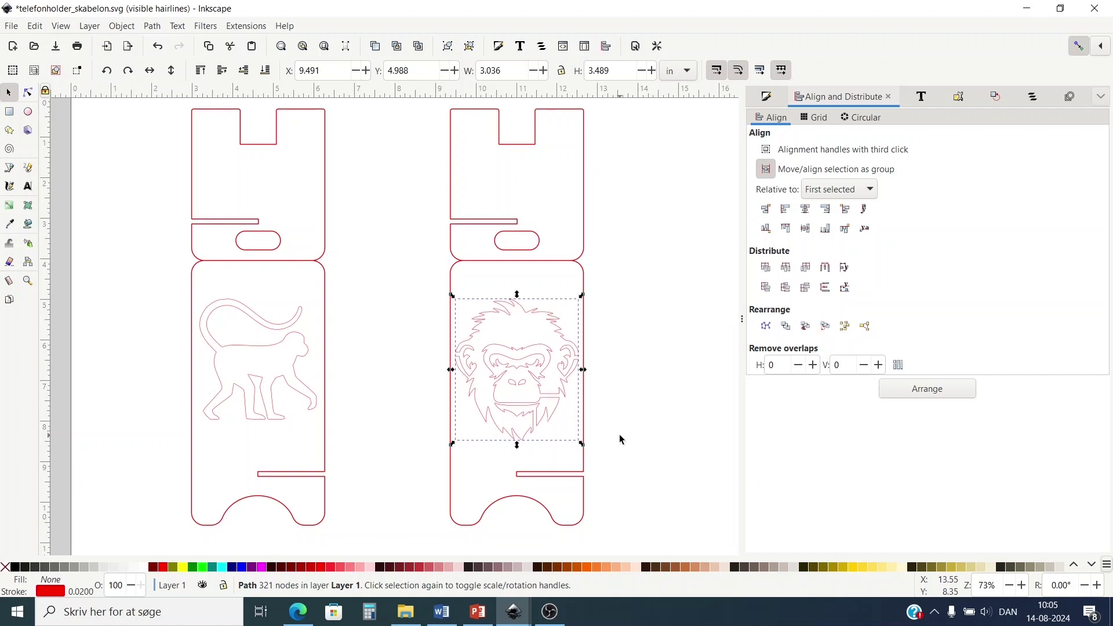
pyautogui.click(620, 440)
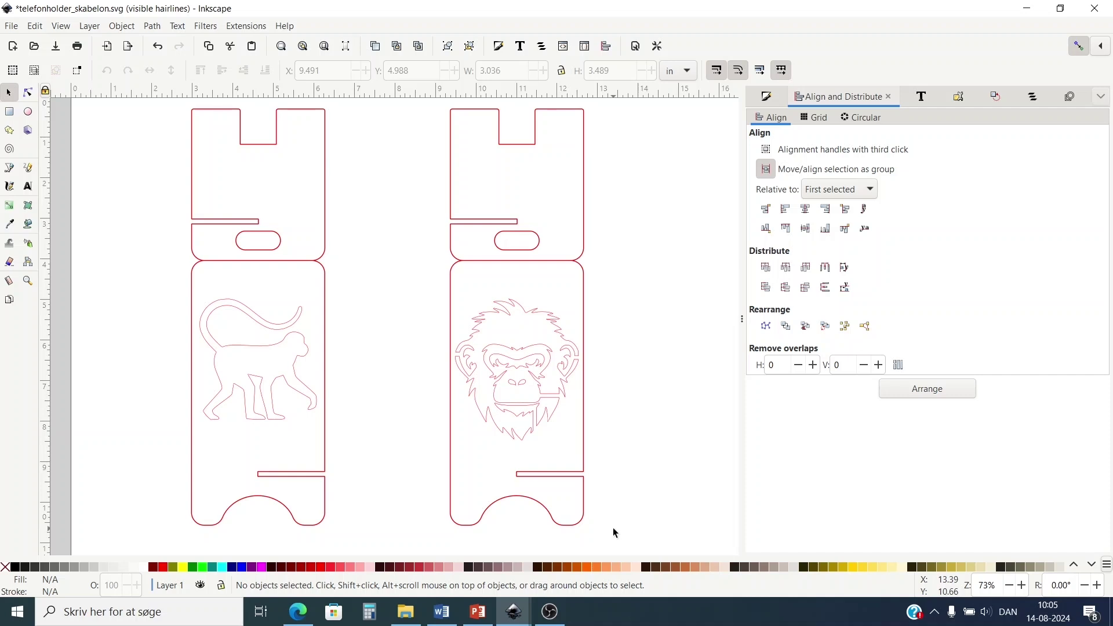
# Set the stroke width of the monkey face outline to 0.020 in
pyautogui.click(560, 408)
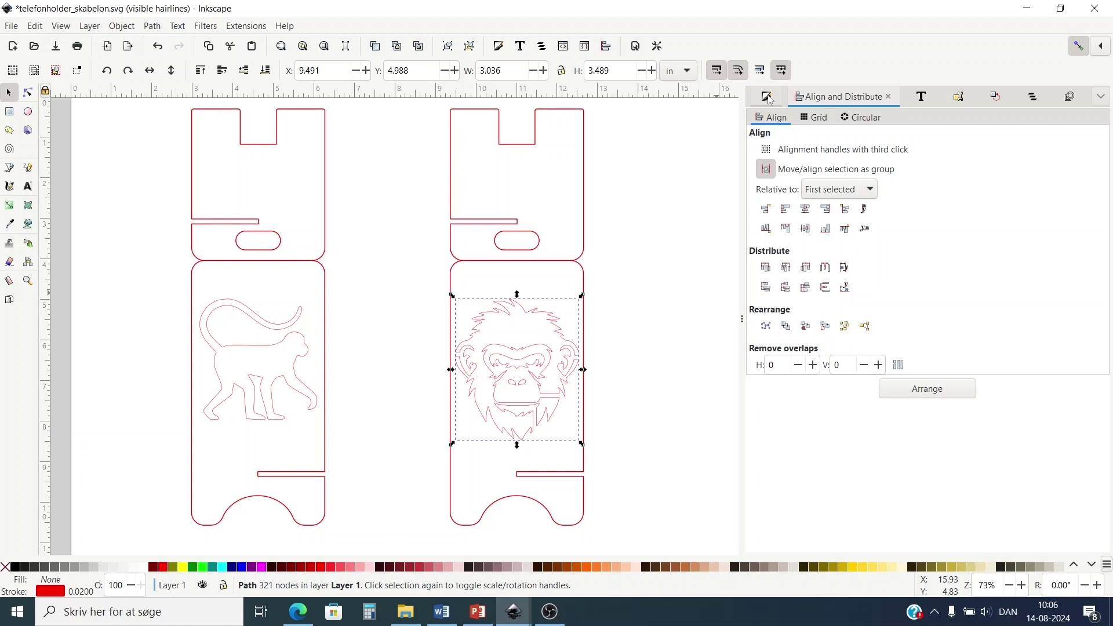
pyautogui.click(768, 98)
pyautogui.click(891, 118)
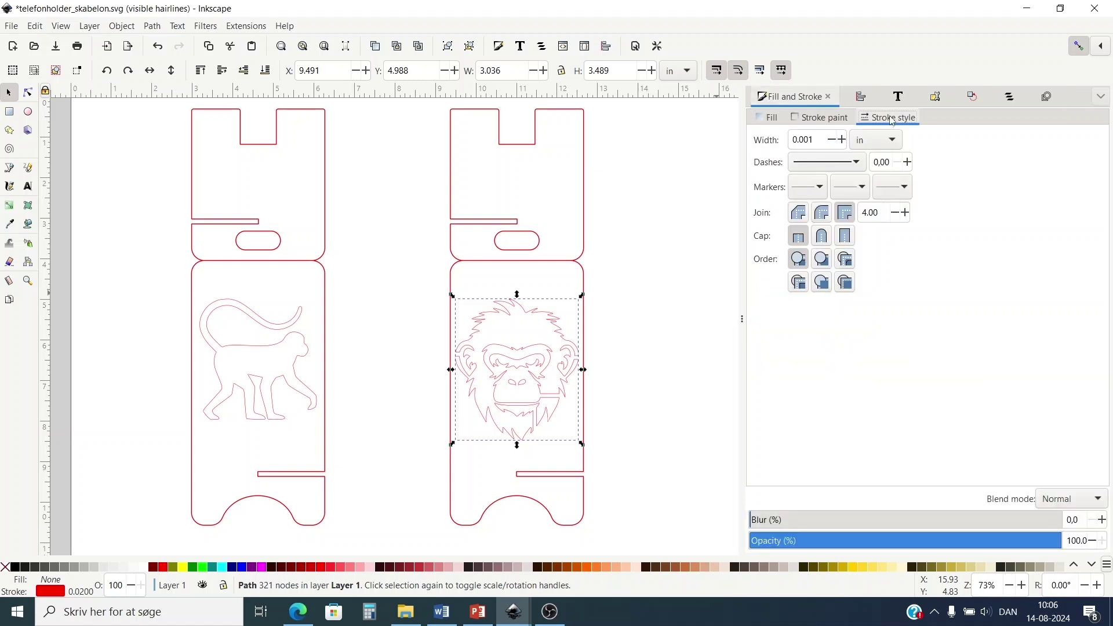
pyautogui.tripleClick(819, 139)
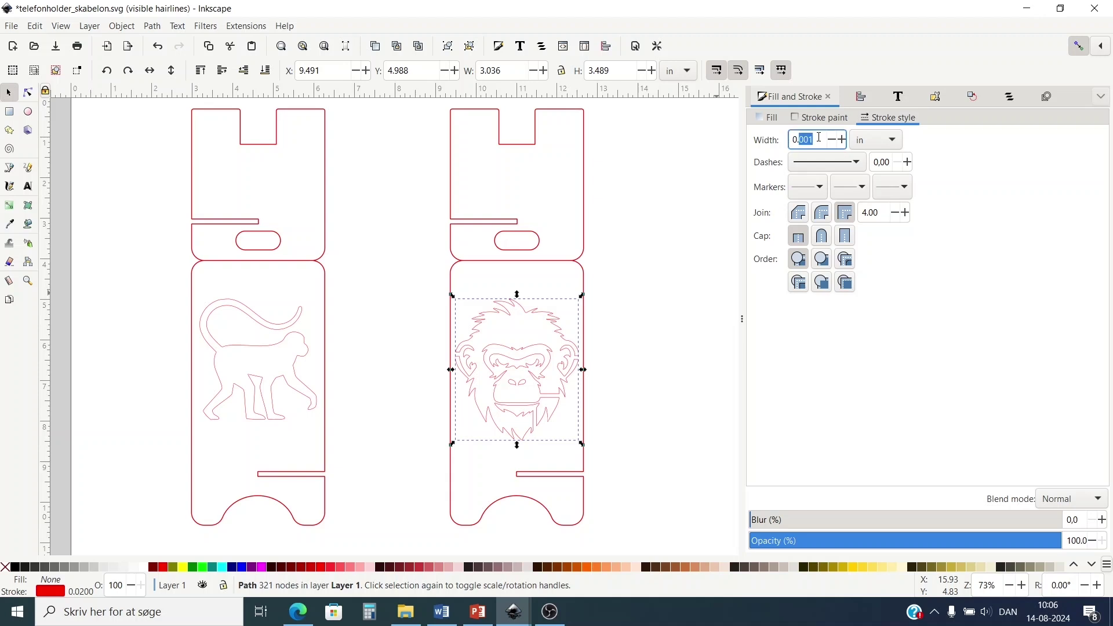
pyautogui.write('0.0')
pyautogui.press('Return')
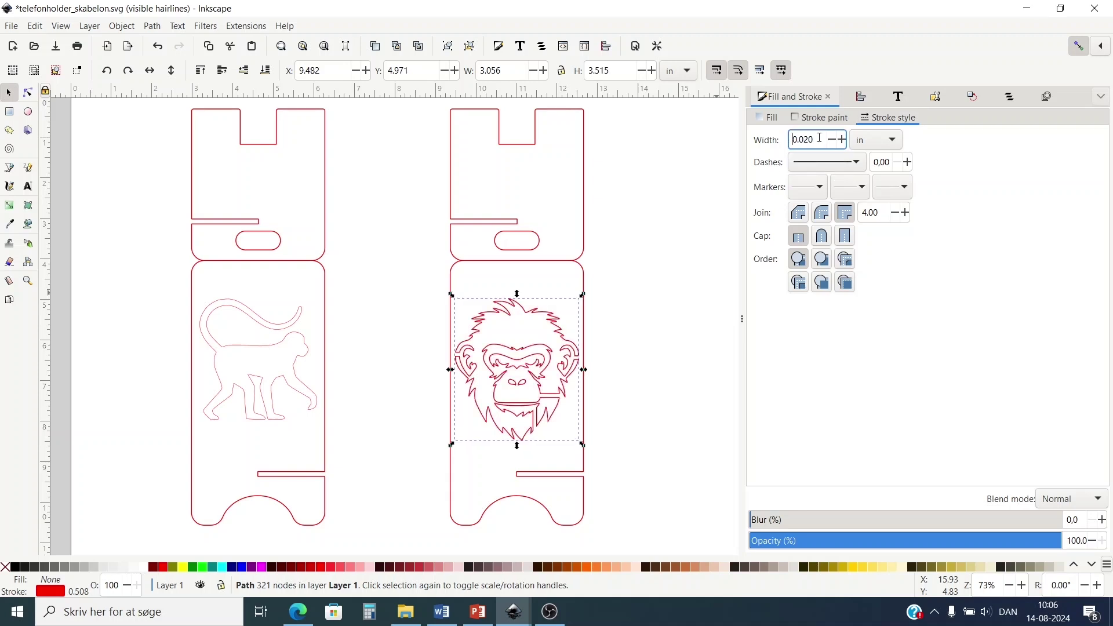
# Set the stroke width of the walking monkey outline to 0.02 in
pyautogui.click(307, 358)
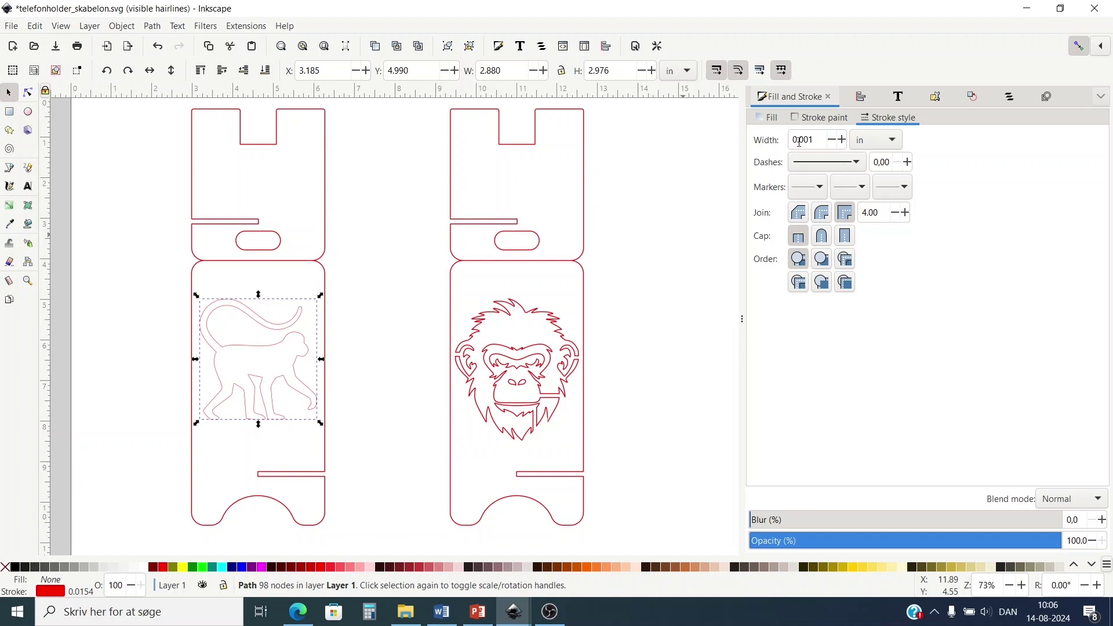
pyautogui.tripleClick(826, 145)
pyautogui.write('0.02')
pyautogui.press('Return')
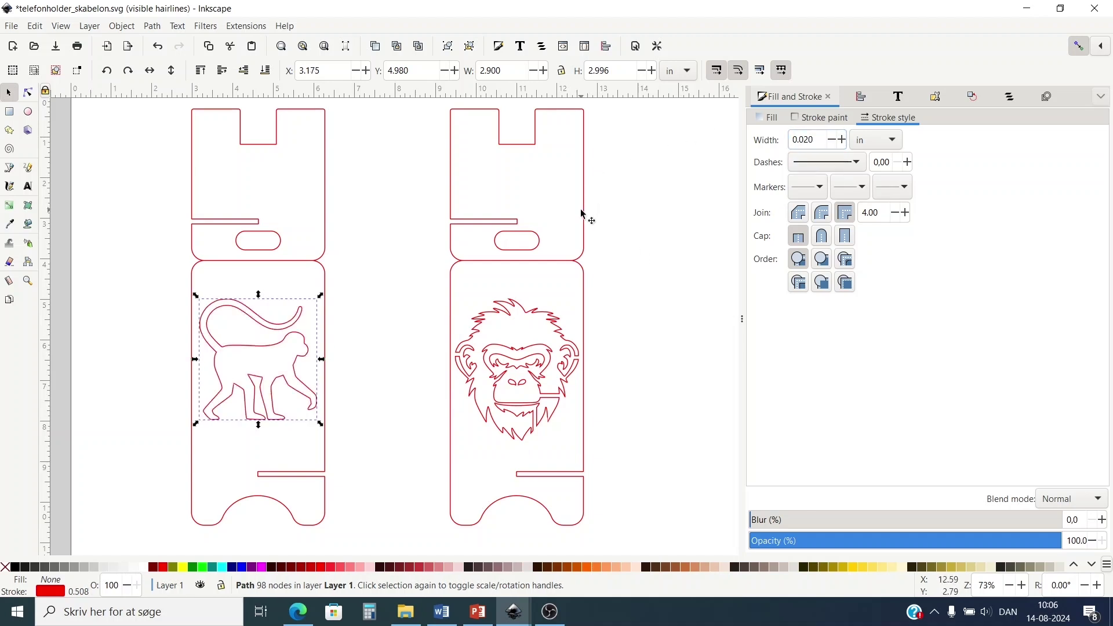
# Check the stroke width of the second phone holder's outline and the first holder's rounded slot
pyautogui.click(583, 215)
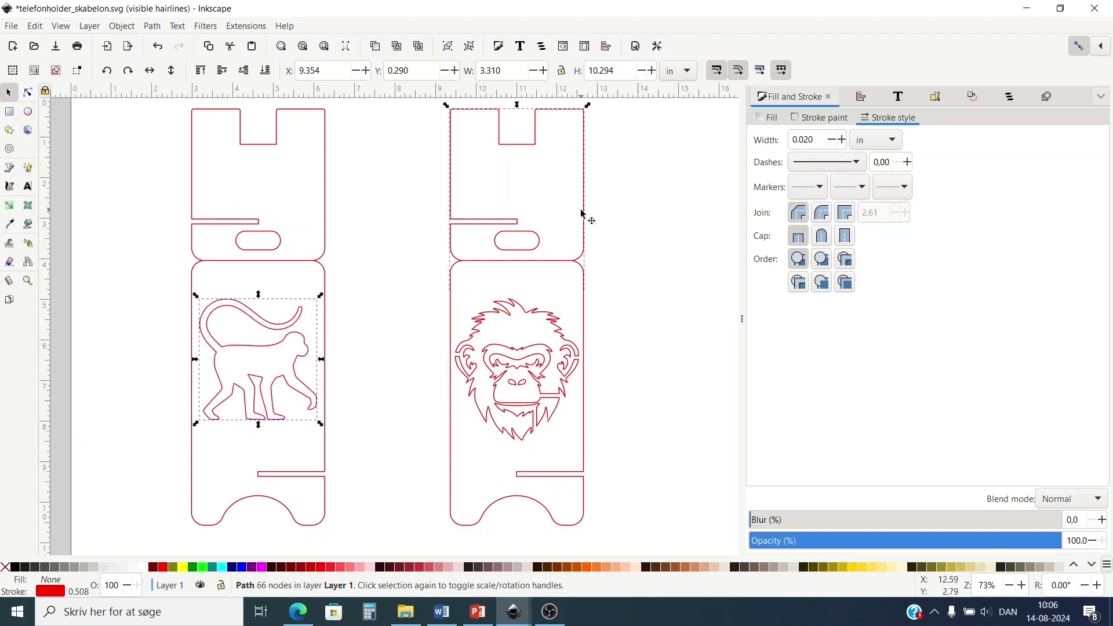
pyautogui.click(265, 250)
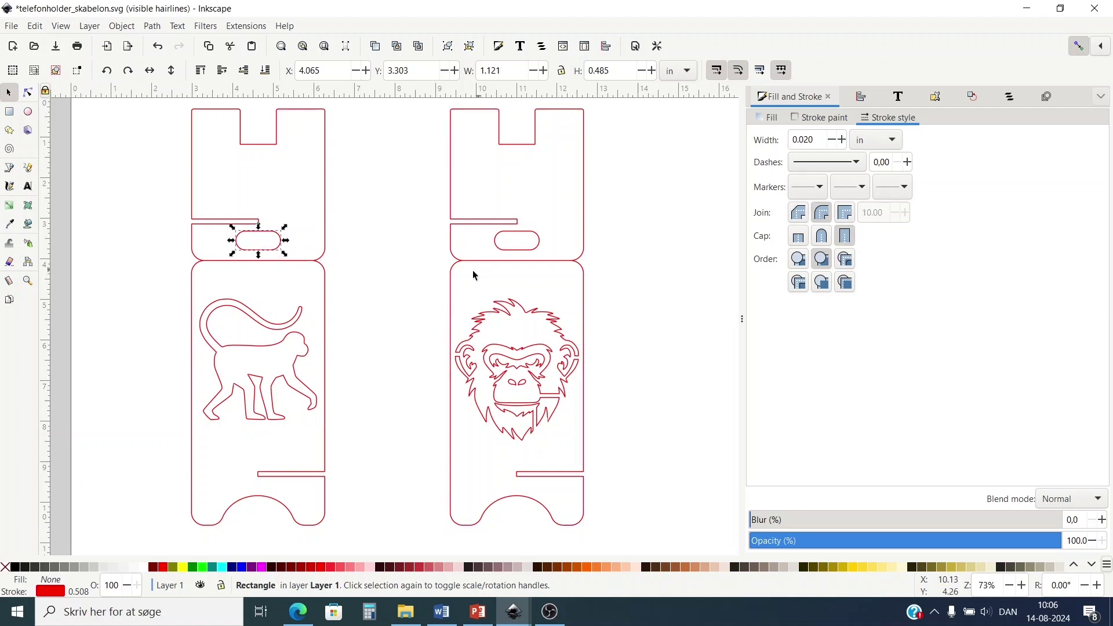
pyautogui.click(627, 507)
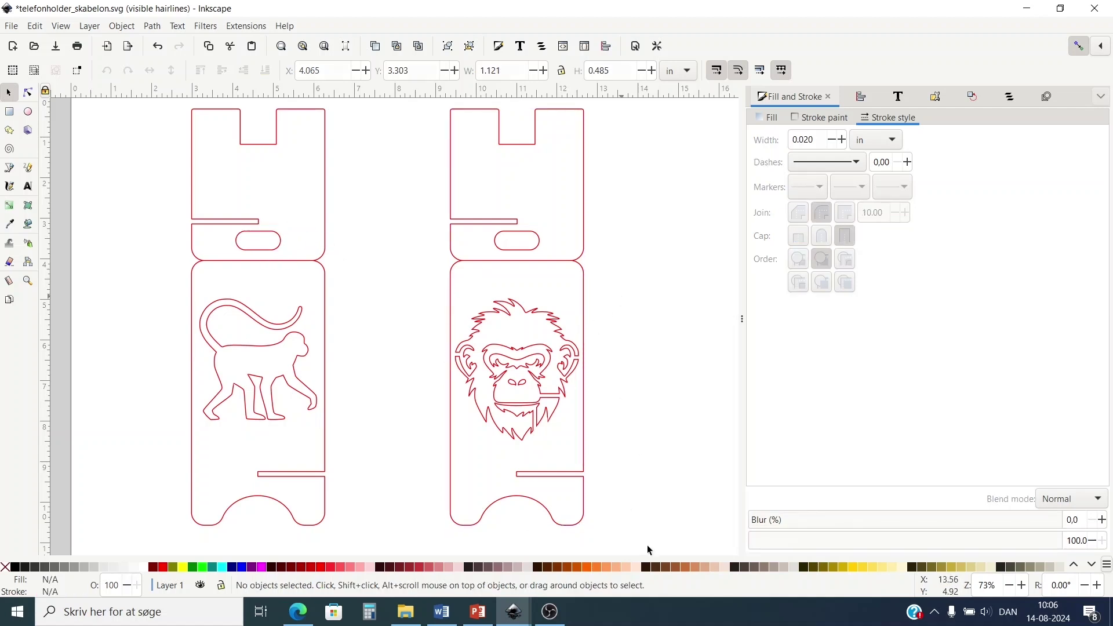
# Move the whole second phone holder with its slot and monkey face closer to the first one, to about X 6.65 in, and deselect it
pyautogui.moveTo(640, 550); pyautogui.dragTo(380, 164)
pyautogui.scroll(-5, 380, 156)
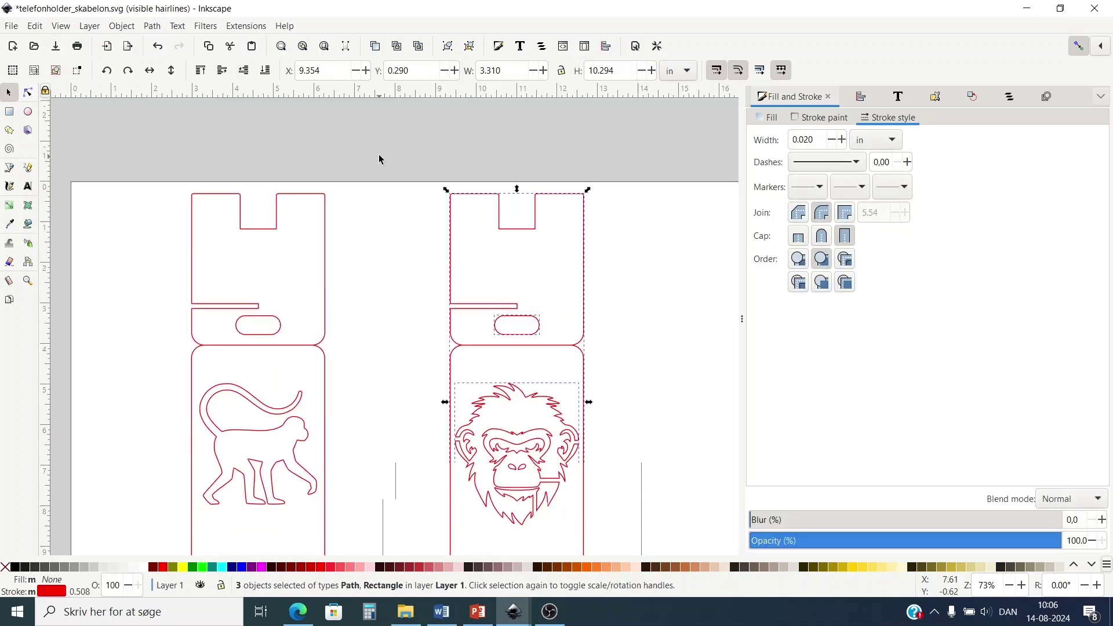
pyautogui.press('shift')
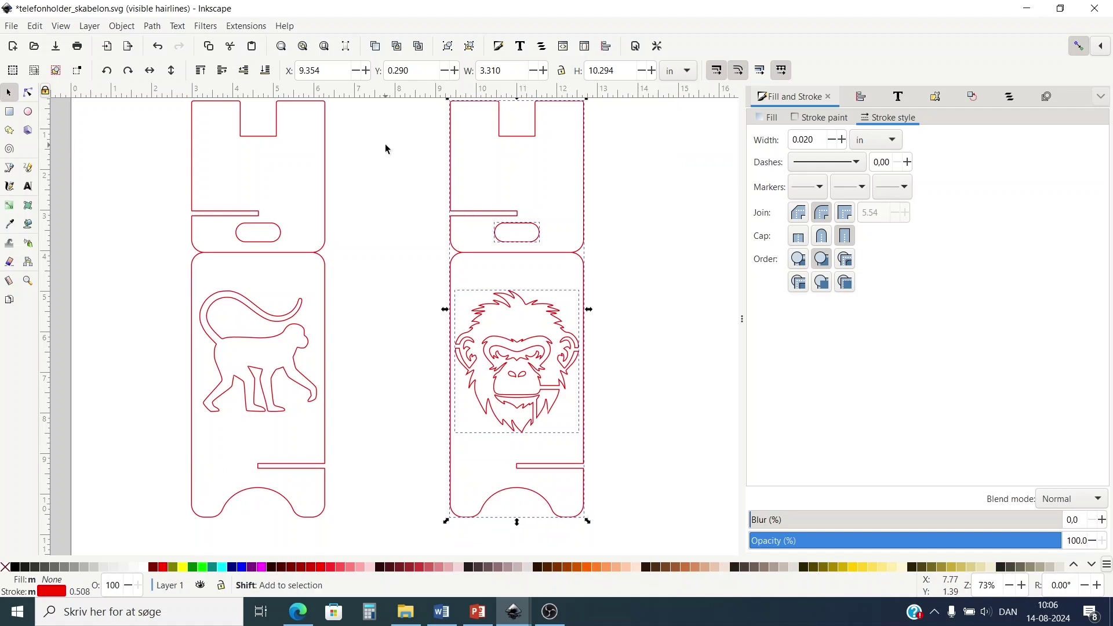
pyautogui.hotkey('shift', 'Left')
pyautogui.hotkey('shift', 'Left')
pyautogui.hotkey('shift', 'Left')
pyautogui.hotkey('shift', 'Left')
pyautogui.hotkey('shift', 'Left')
pyautogui.hotkey('shift', 'Left')
pyautogui.hotkey('shift', 'Left')
pyautogui.hotkey('shift', 'Left')
pyautogui.hotkey('shift', 'Left')
pyautogui.hotkey('shift', 'Left')
pyautogui.hotkey('shift', 'Left')
pyautogui.hotkey('shift', 'Left')
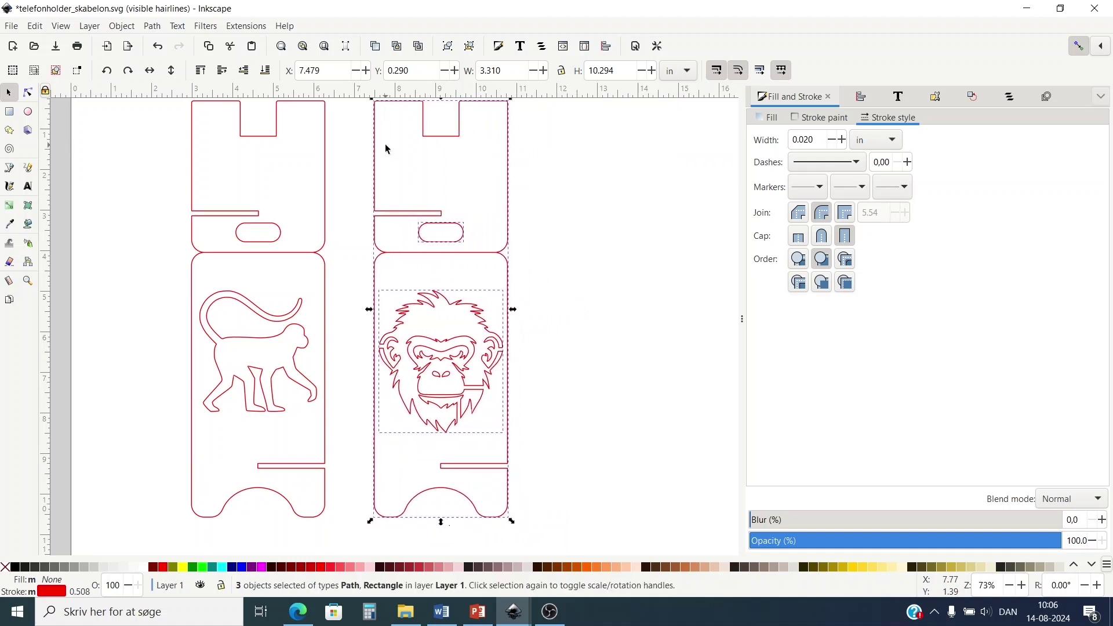
pyautogui.hotkey('shift', 'Left')
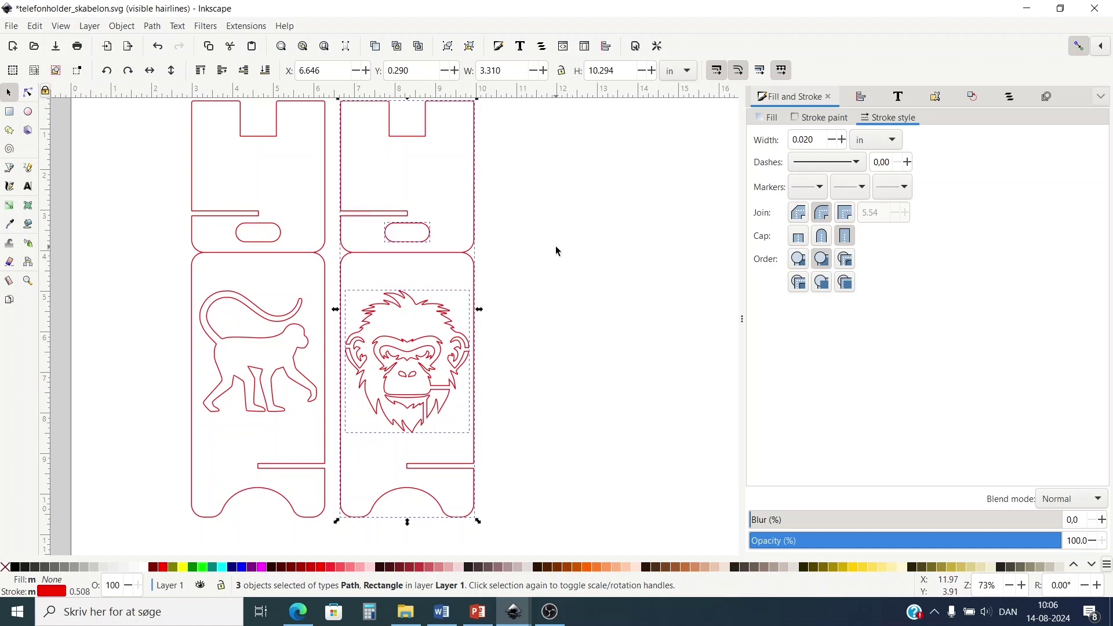
pyautogui.press('Escape')
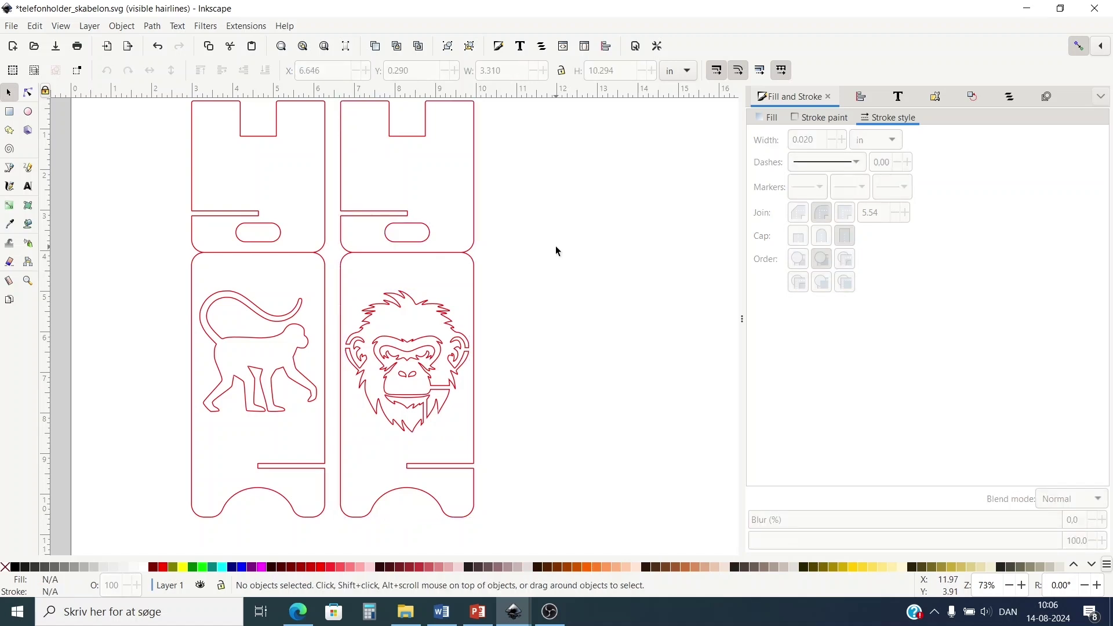
# Draw a small square about 0.12 in wide inside the monkey's muzzle and switch the measurement units to mm
pyautogui.click(28, 280)
pyautogui.click(412, 400)
pyautogui.click(411, 399)
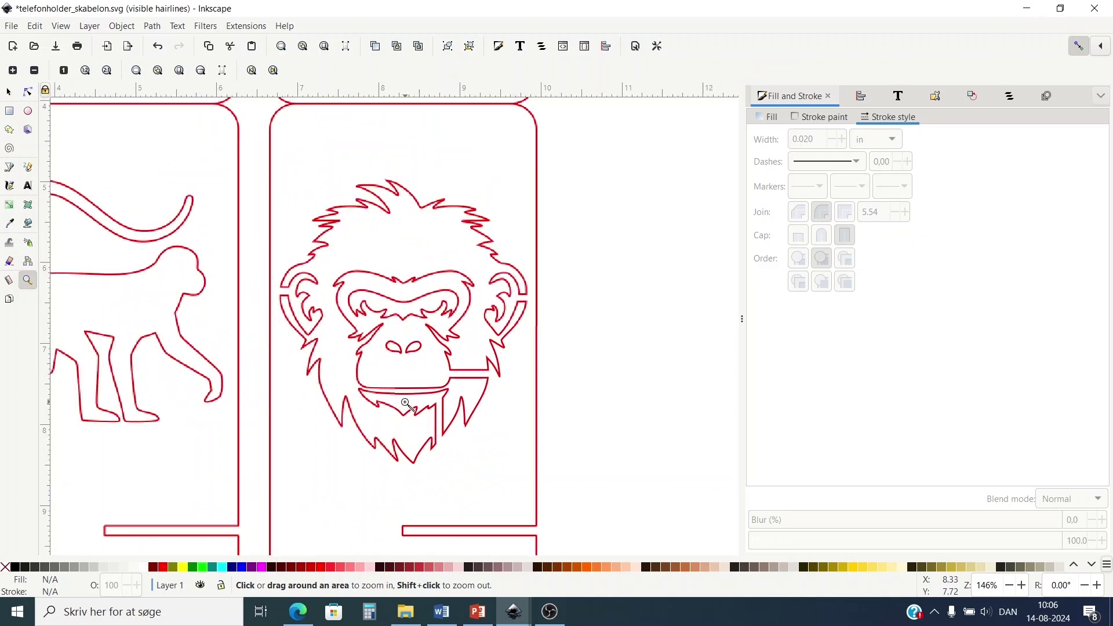
pyautogui.click(409, 398)
pyautogui.click(407, 398)
pyautogui.click(403, 397)
pyautogui.click(403, 396)
pyautogui.click(404, 396)
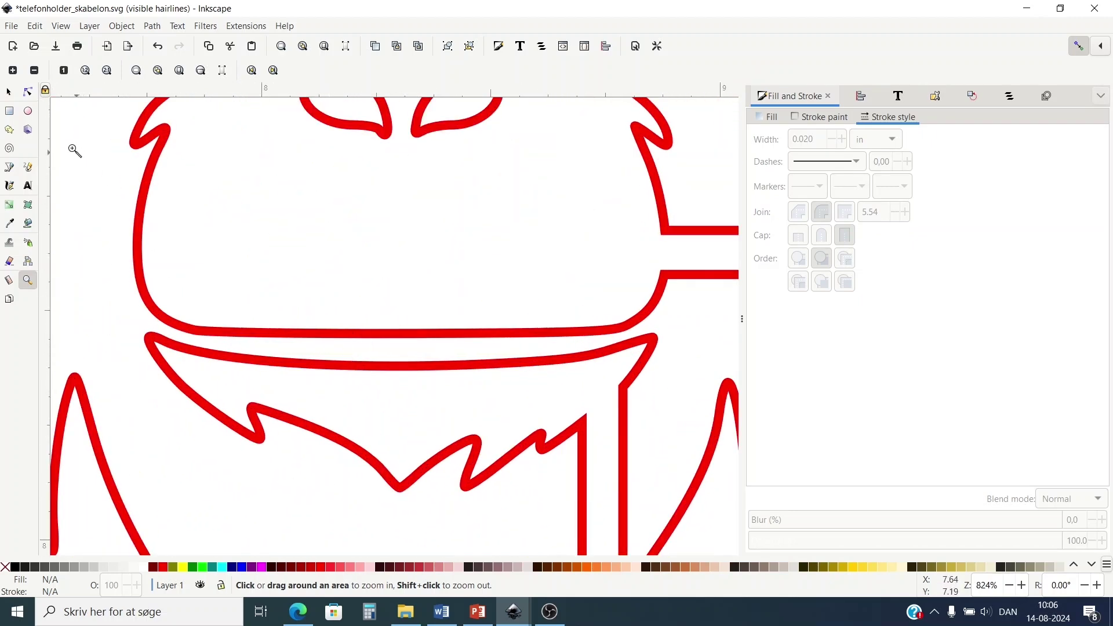
pyautogui.moveTo(327, 196); pyautogui.dragTo(378, 246)
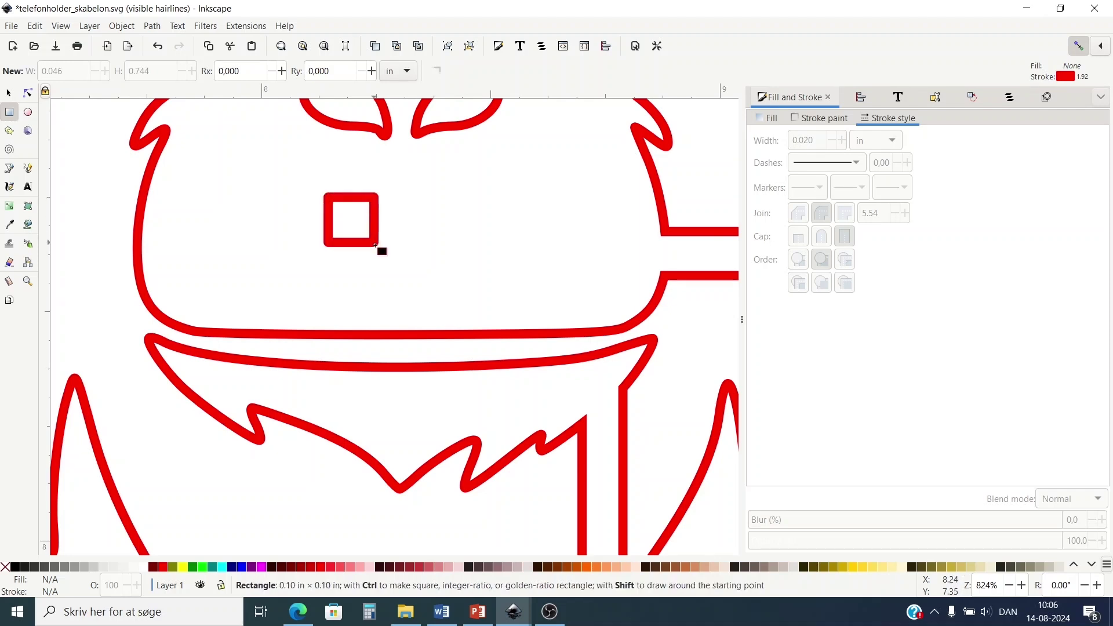
pyautogui.click(9, 93)
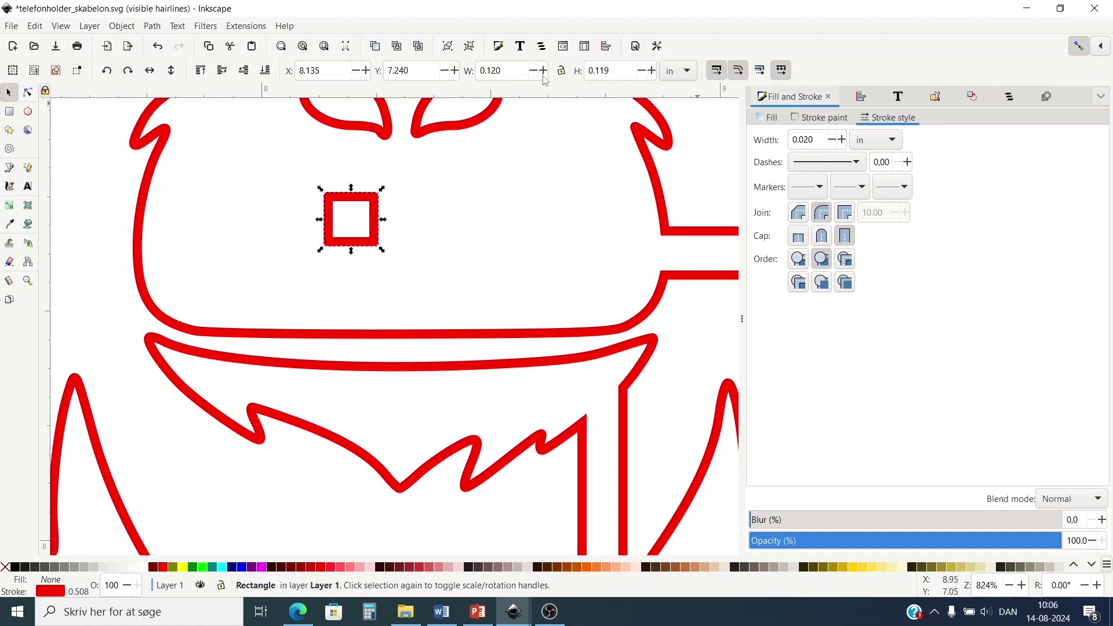
pyautogui.click(678, 70)
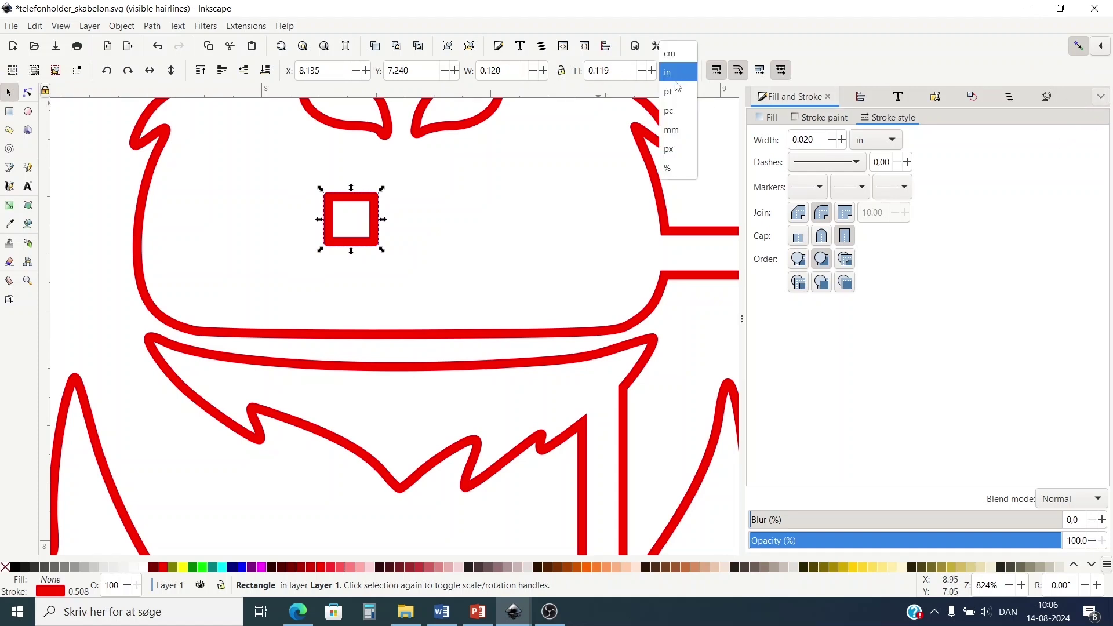
pyautogui.click(672, 129)
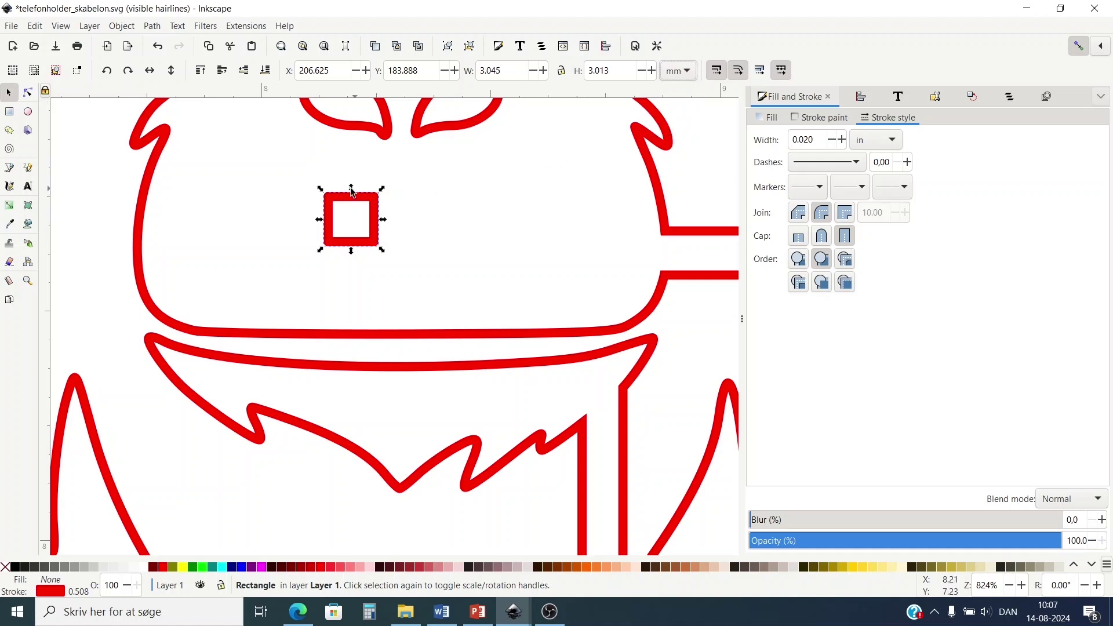
# Flatten the small square to about 2.1 mm high and place it over the narrow strip between the monkey's two mouth lines
pyautogui.moveTo(351, 190); pyautogui.dragTo(355, 204)
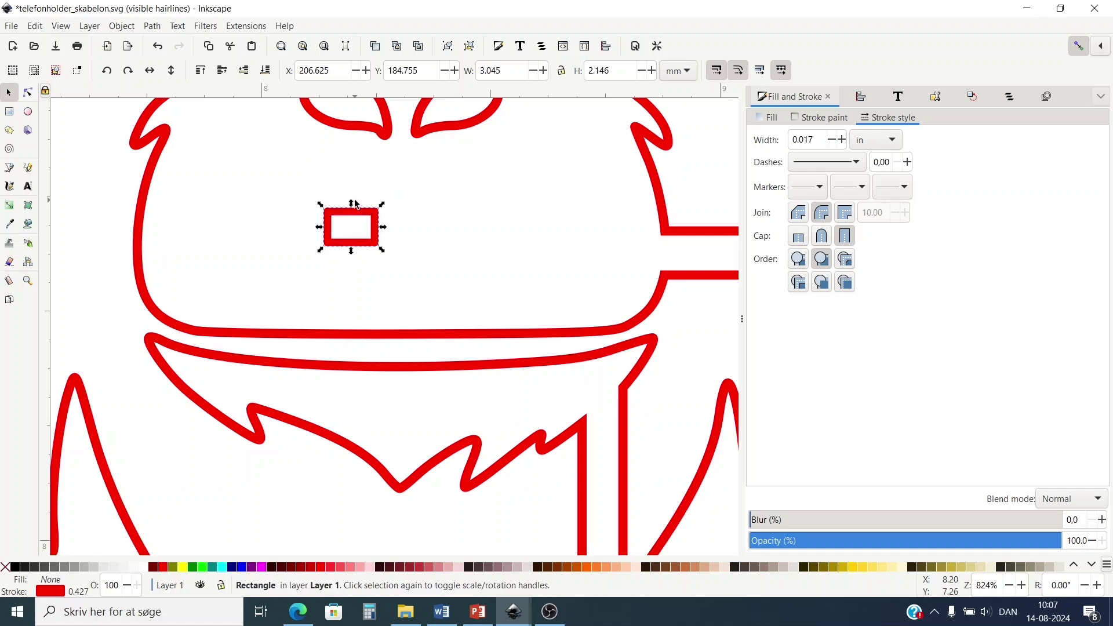
pyautogui.moveTo(350, 242); pyautogui.dragTo(636, 330)
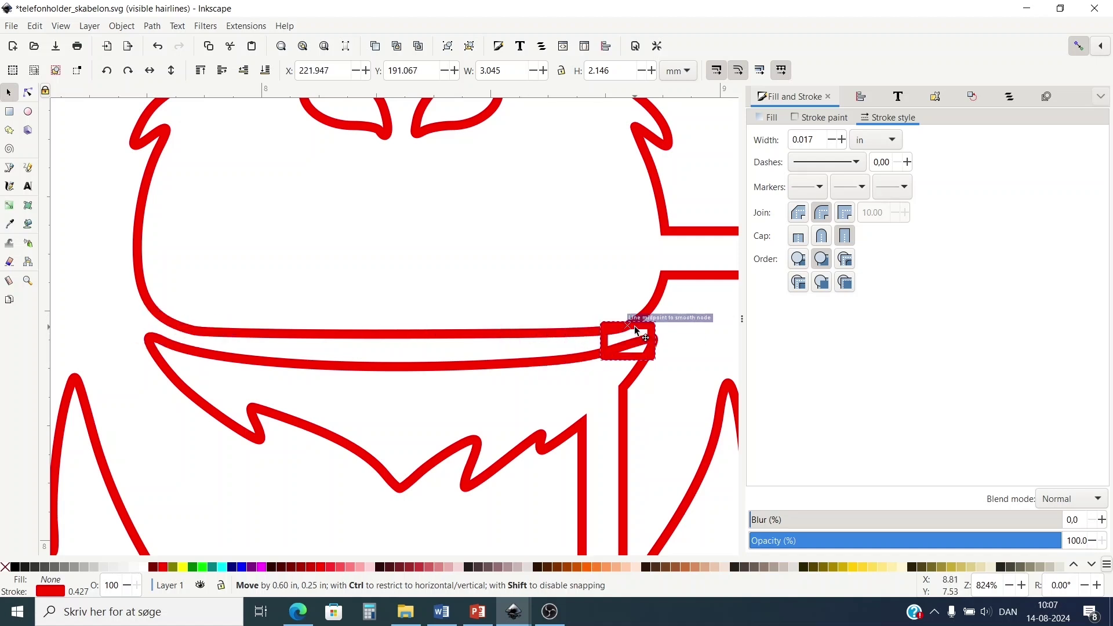
pyautogui.moveTo(420, 340); pyautogui.dragTo(162, 319)
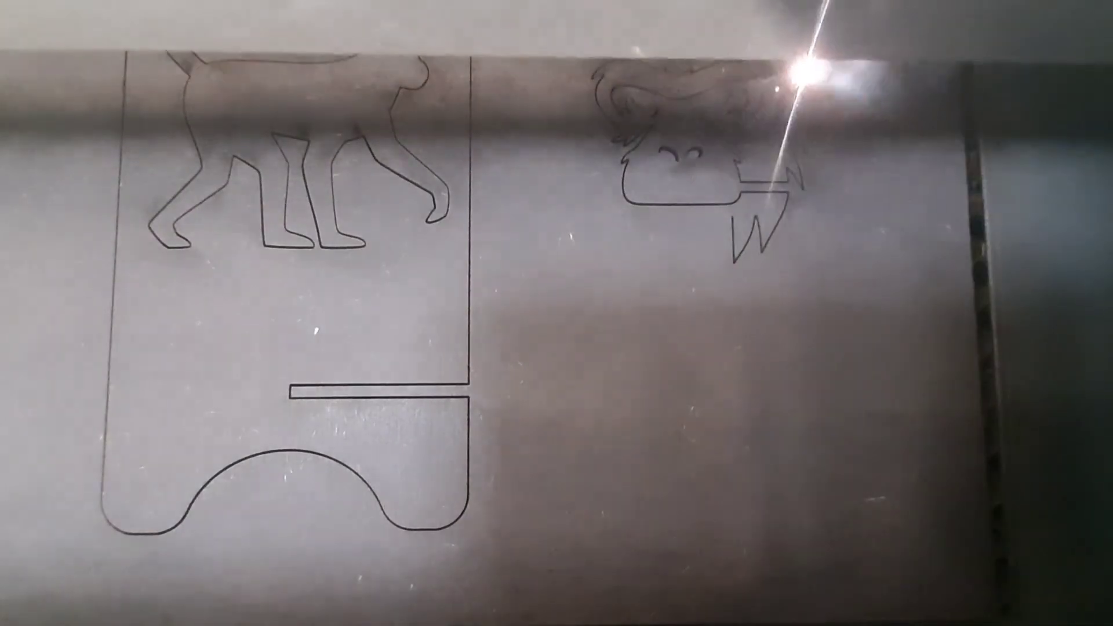